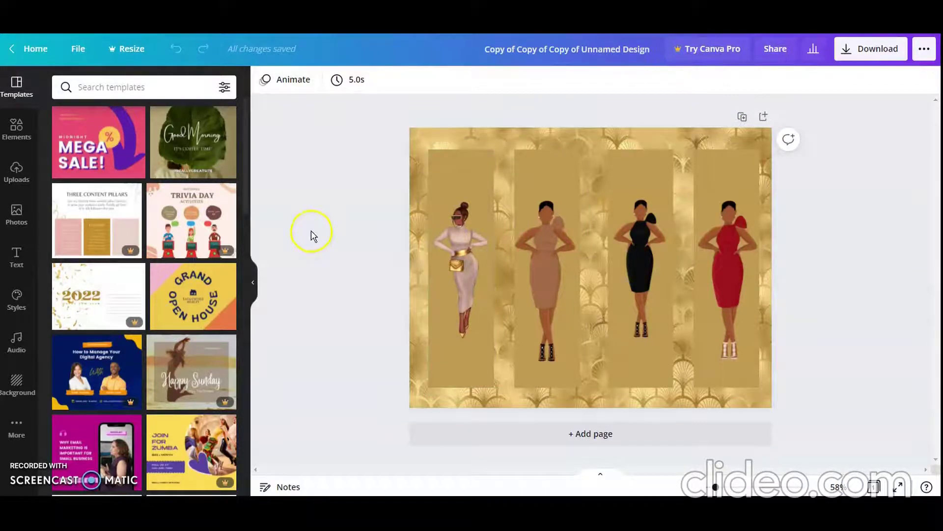
Add a second page and place the dark pink leopard pattern from Uploads on it
left_click(686, 445)
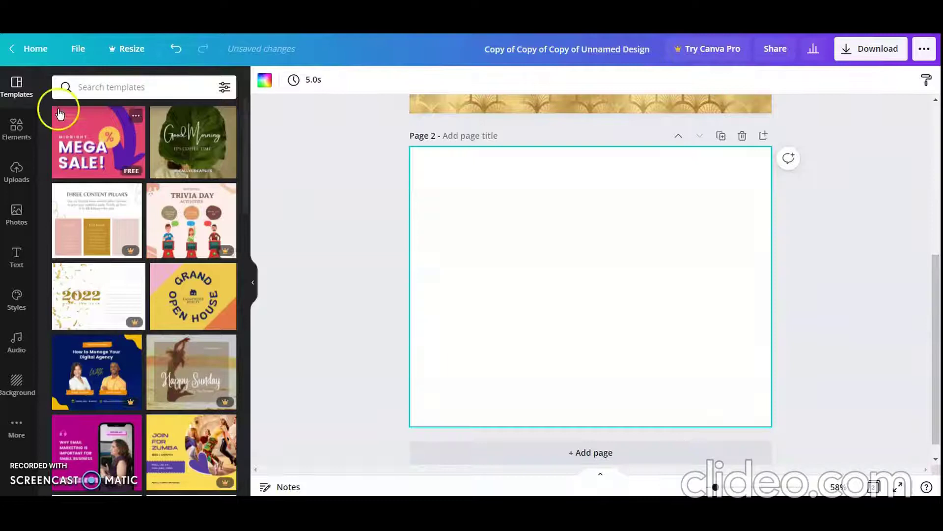
left_click(11, 180)
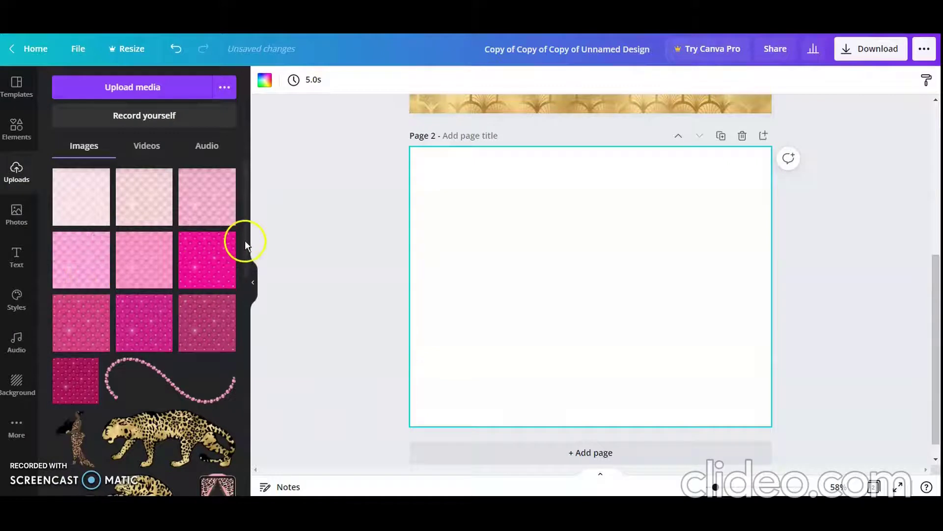
left_click_drag(245, 240, 240, 355)
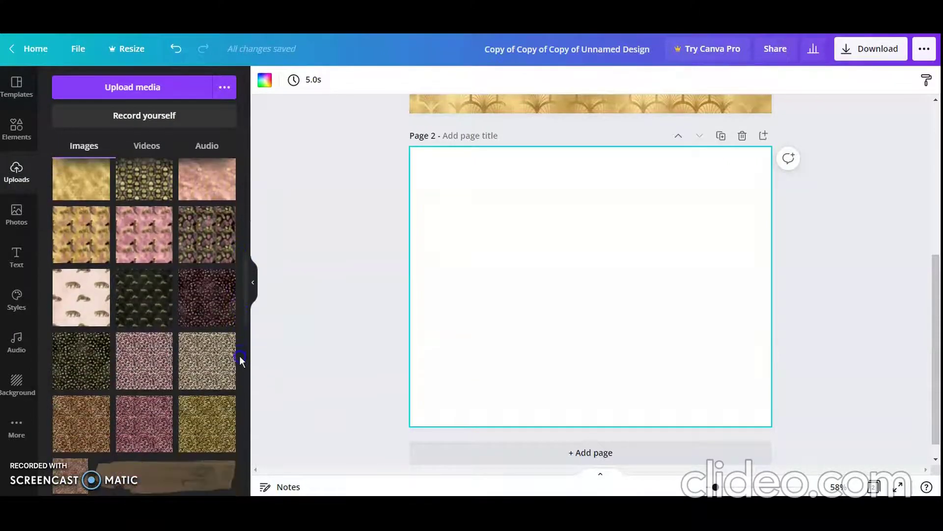
left_click(224, 311)
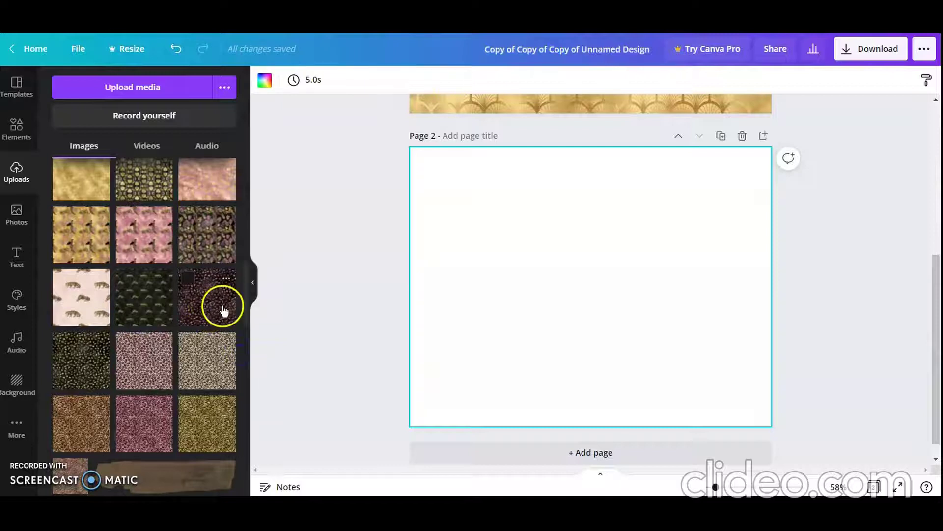
left_click(224, 300)
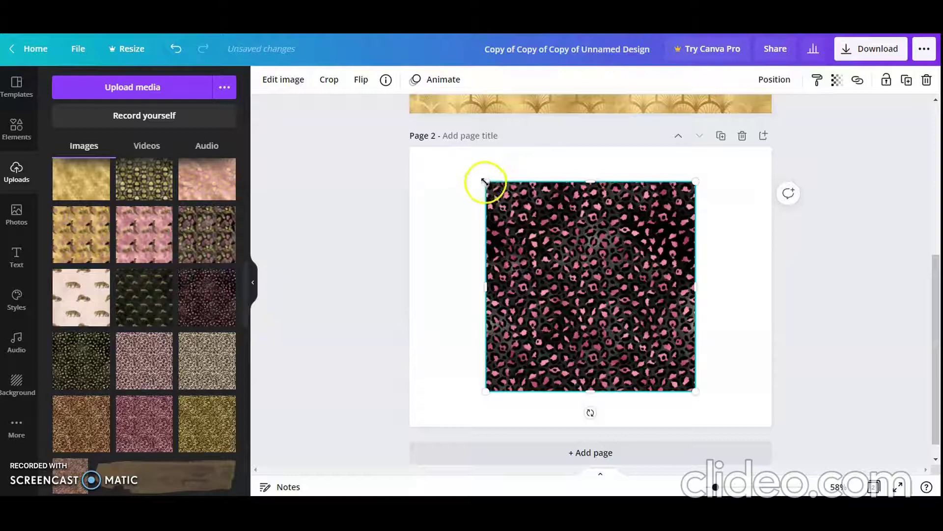
Stretch the leopard image to cover the whole 11 × 8.5 page
left_click_drag(486, 181, 355, 171)
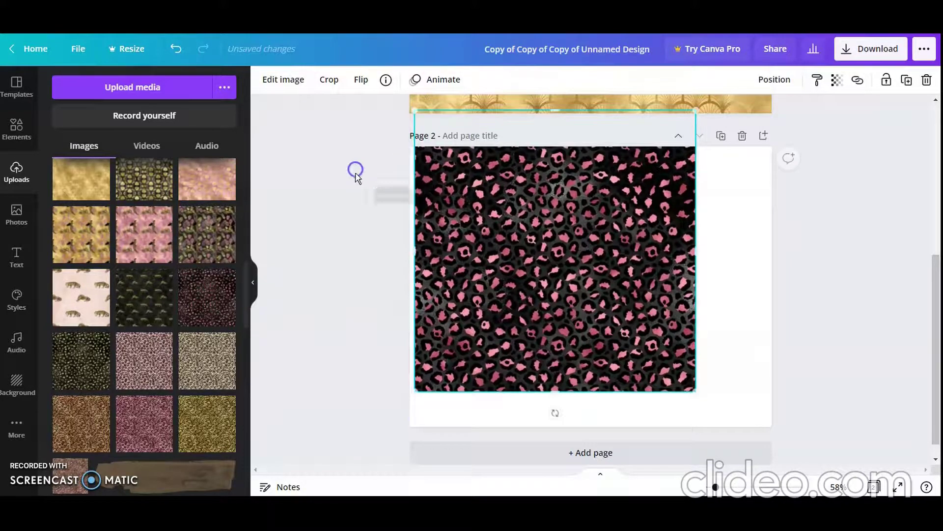
left_click(669, 102)
left_click_drag(555, 109, 554, 146)
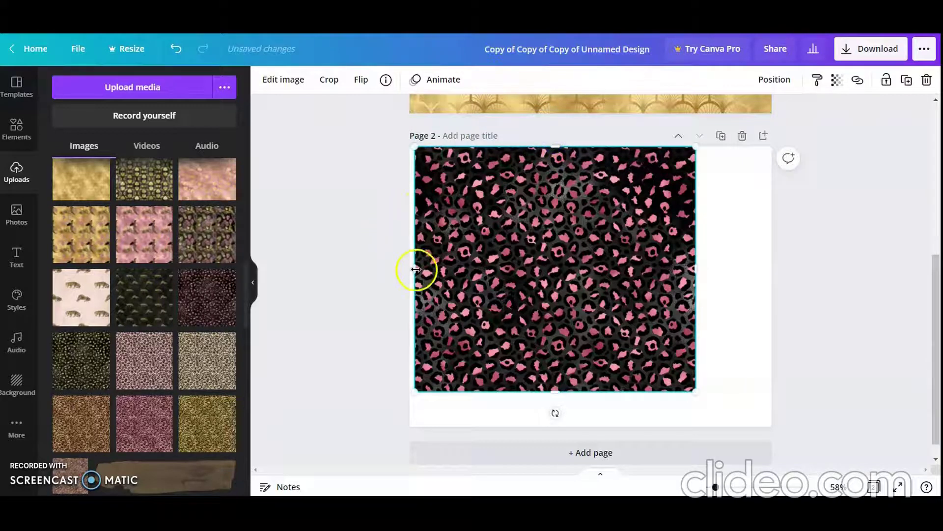
mouse_move(405, 269)
left_mouse_down()
mouse_move(404, 259)
mouse_move(411, 268)
left_mouse_up()
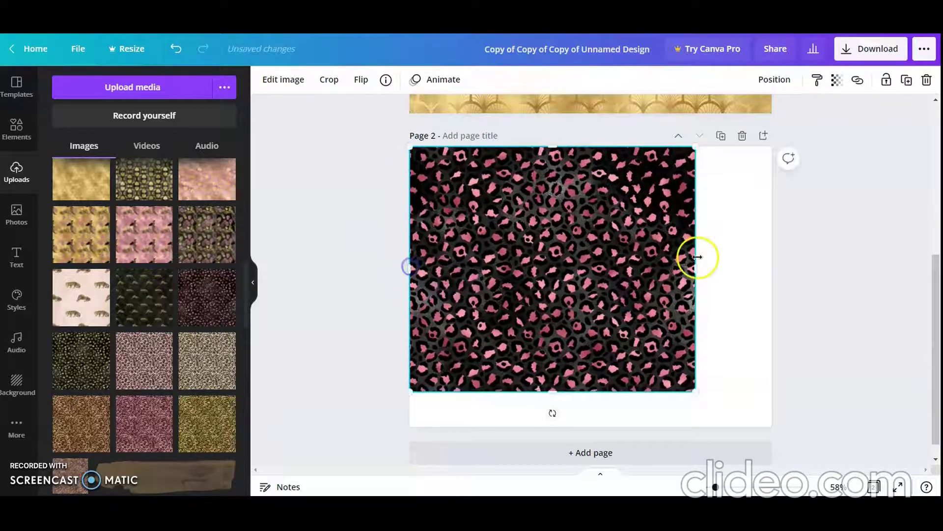
left_click_drag(691, 271, 782, 285)
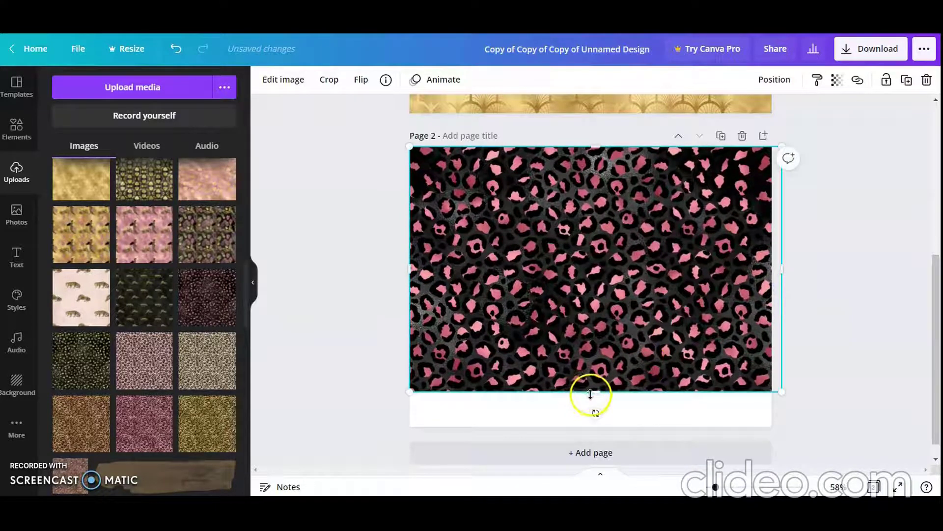
left_click_drag(592, 392, 583, 426)
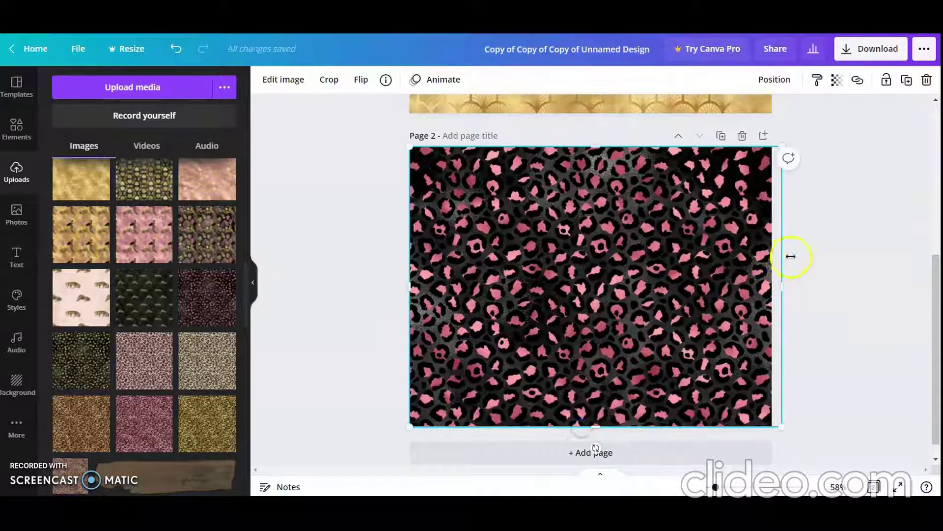
mouse_move(774, 288)
left_mouse_down()
mouse_move(765, 286)
mouse_move(769, 296)
left_mouse_up()
left_click(871, 279)
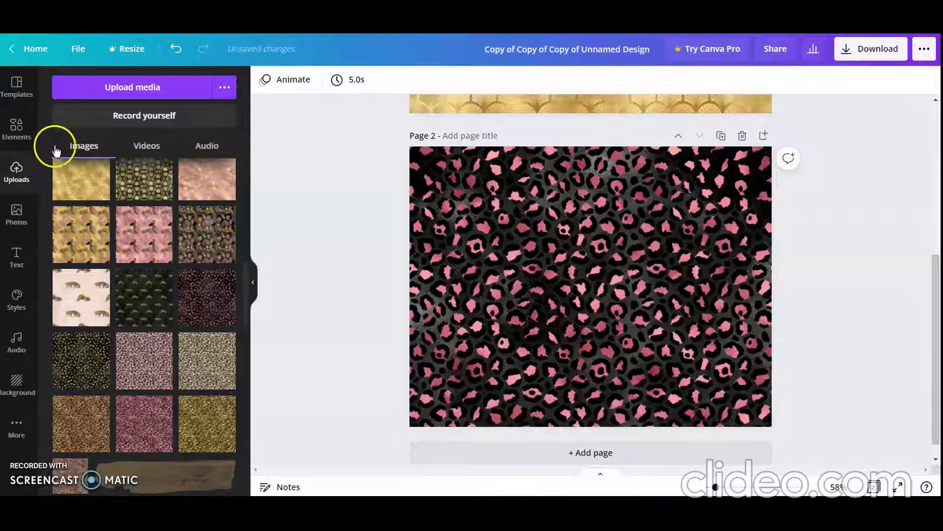
Add a square from Elements and reshape it into a tall strip, about 2 × 6.6, on the left
left_click(25, 139)
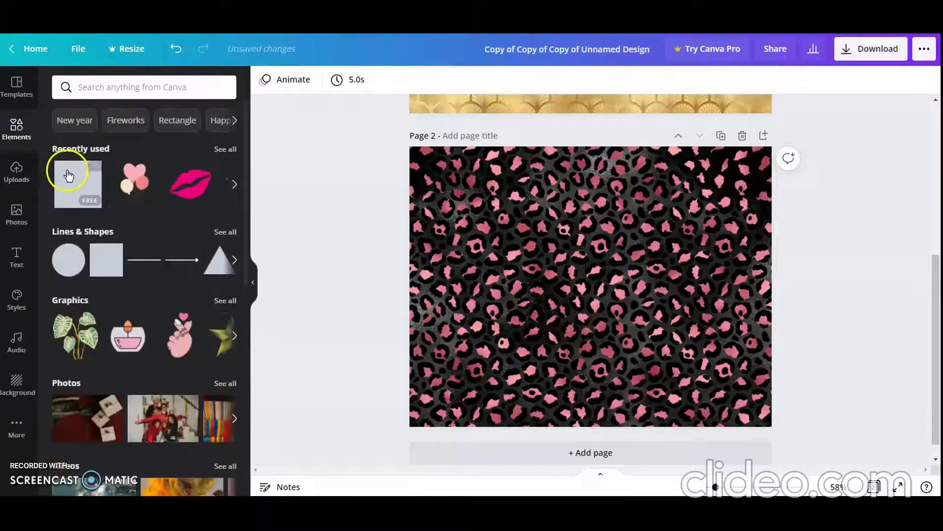
left_click(70, 178)
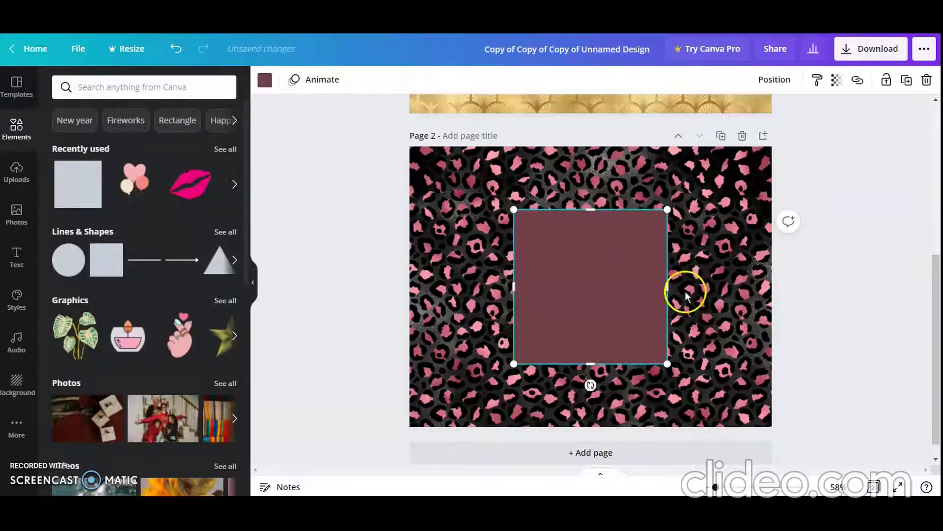
left_click_drag(667, 292, 578, 305)
left_click_drag(537, 274, 459, 252)
left_click(474, 344)
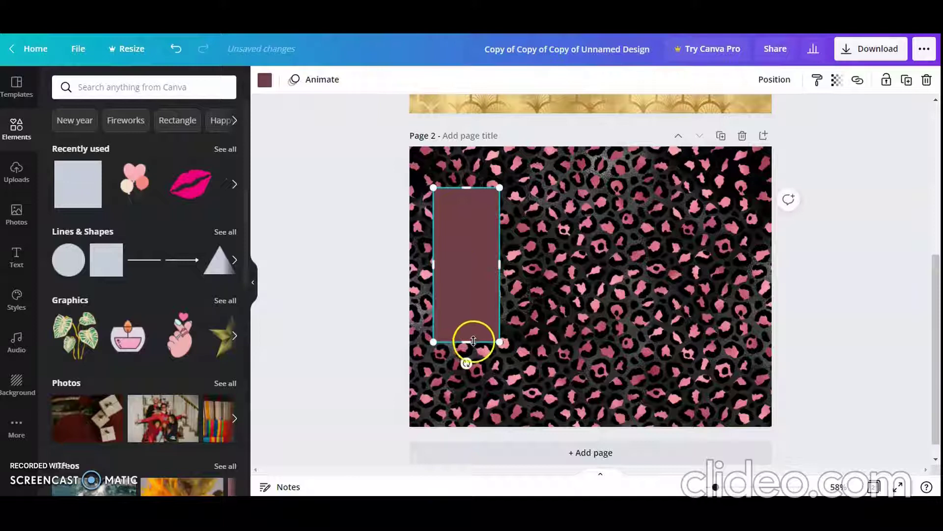
left_click_drag(469, 346, 467, 394)
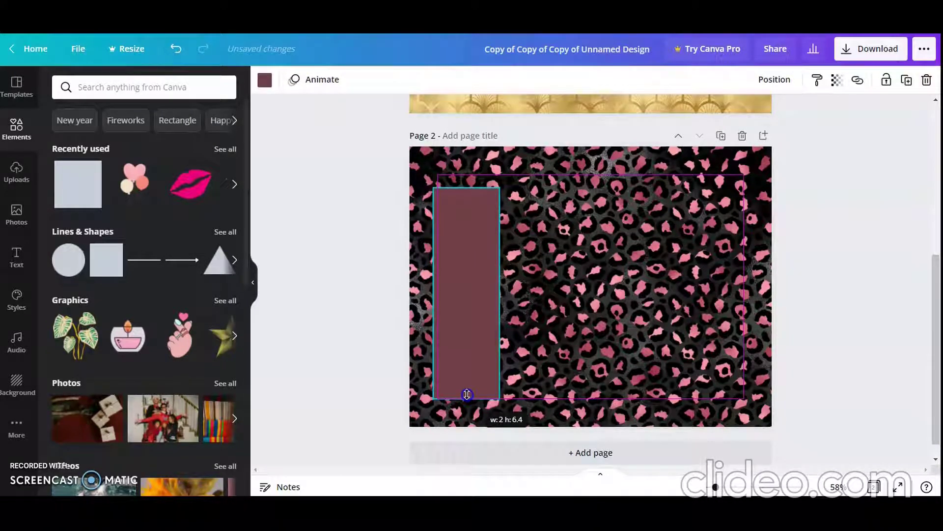
left_click_drag(466, 400, 468, 400)
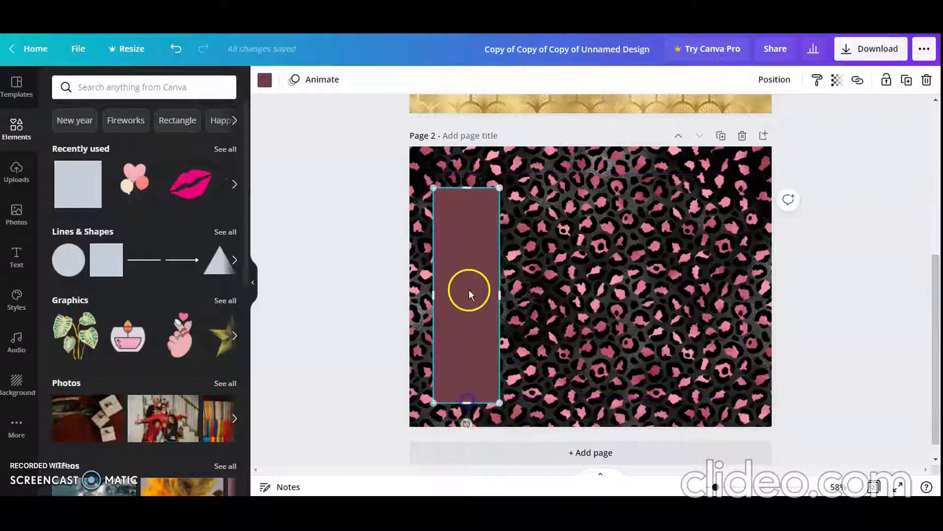
left_click_drag(468, 290, 467, 276)
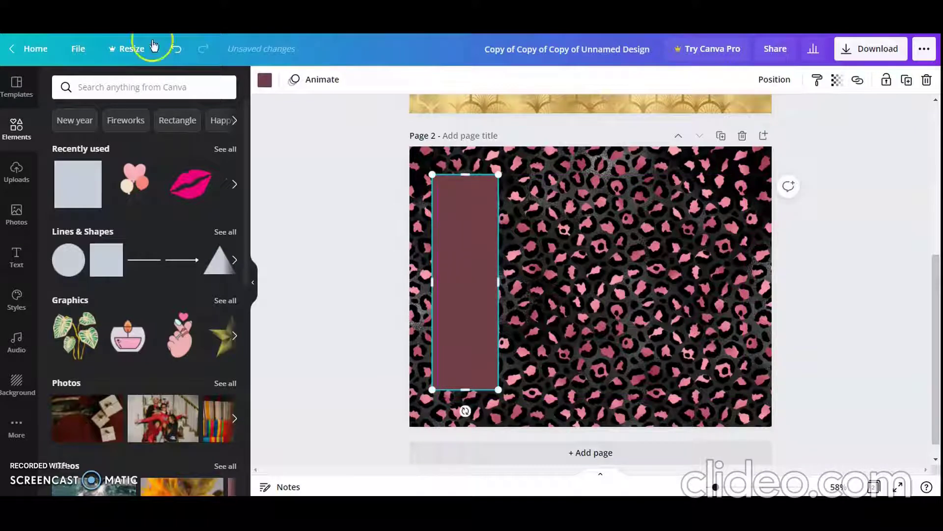
Colour the tall strip pink
left_click(265, 80)
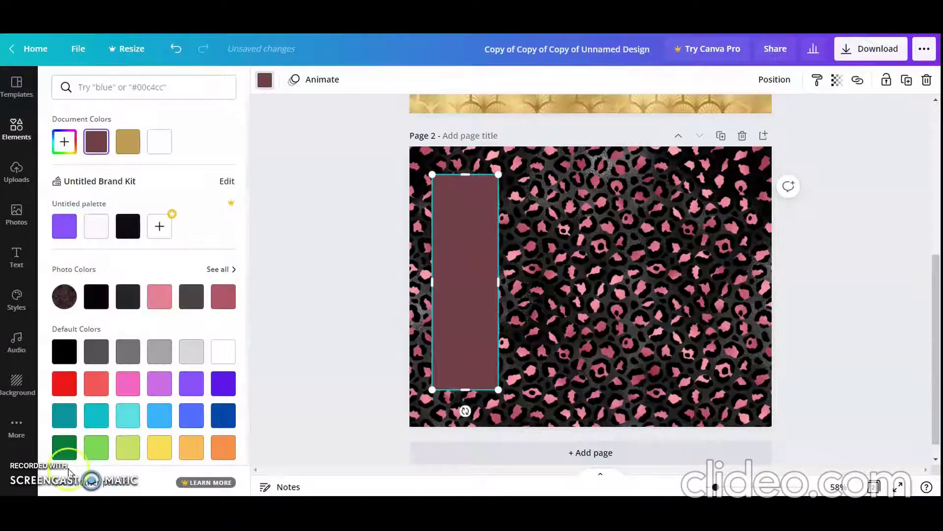
left_click(159, 296)
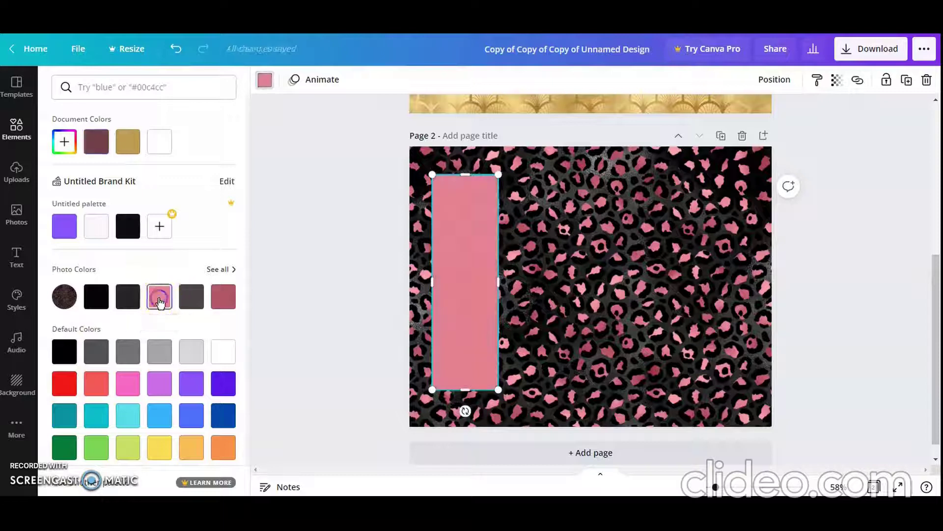
left_click(473, 322)
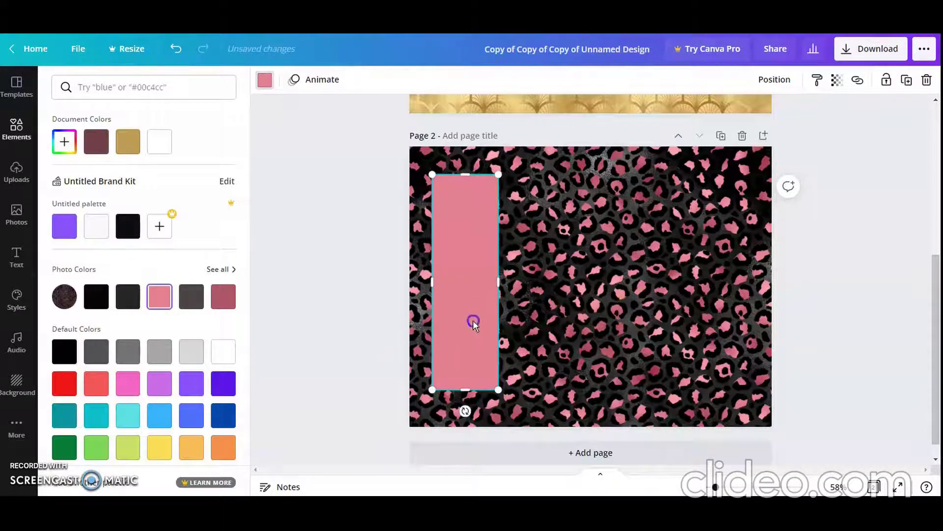
Duplicate the pink strip into four strips spaced evenly across the page
left_click(906, 80)
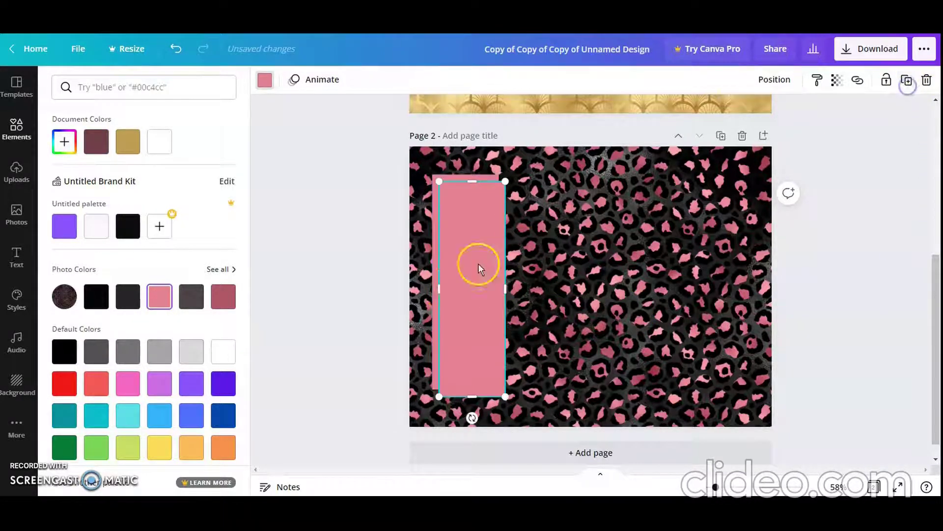
left_click_drag(473, 283, 548, 280)
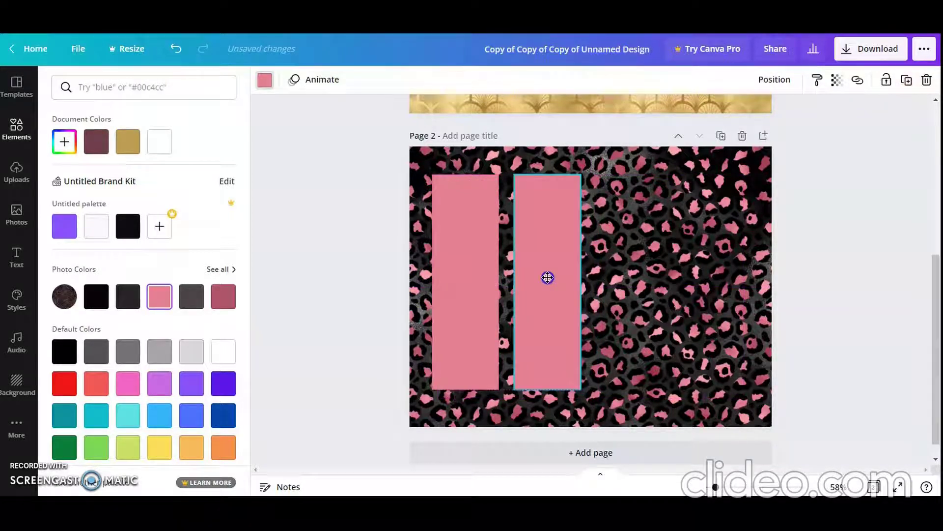
left_click(907, 79)
left_click_drag(556, 305, 632, 294)
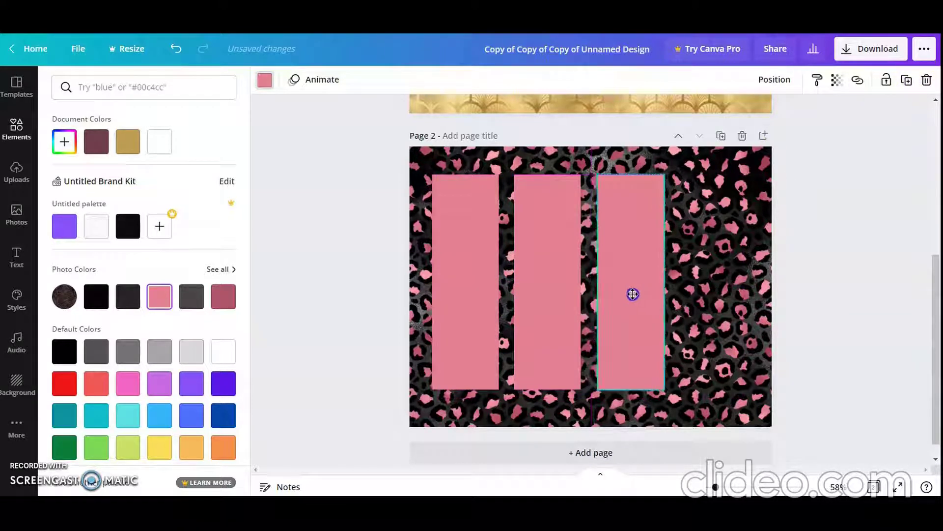
left_click(906, 83)
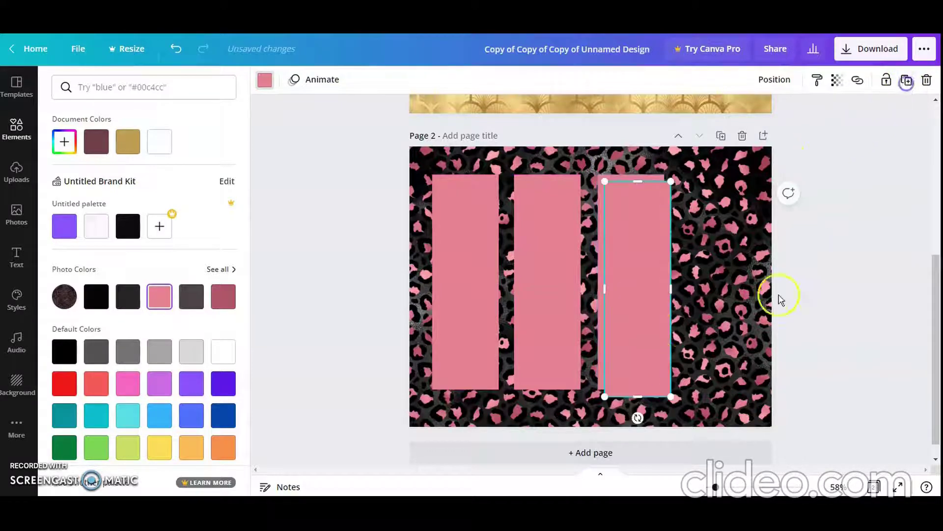
left_click_drag(626, 307, 709, 299)
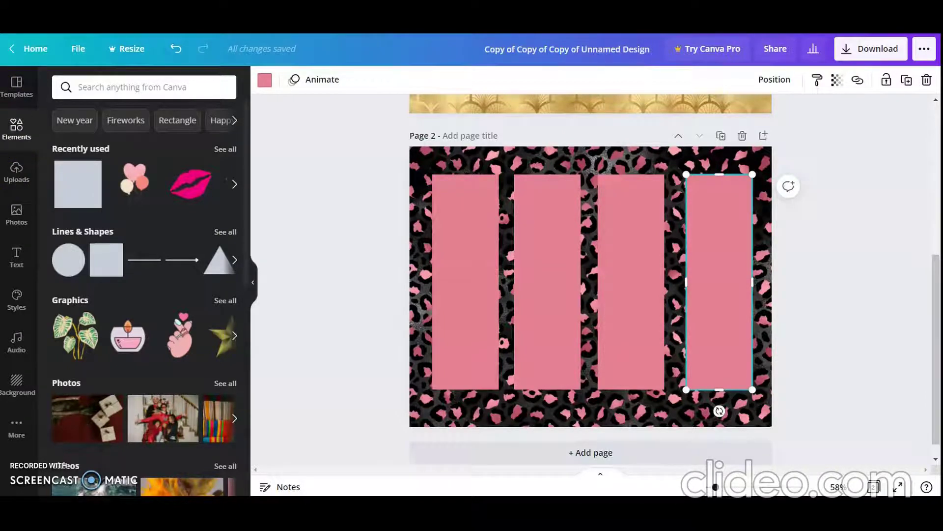
Add the 'Intention is everything' image, rotate it 90°, shrink it and place it on the first strip
left_click(16, 172)
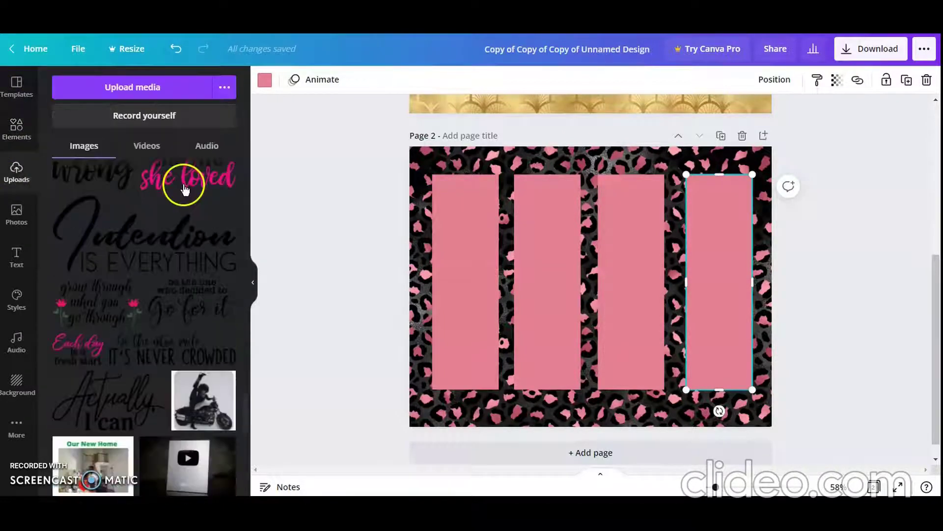
left_click(172, 248)
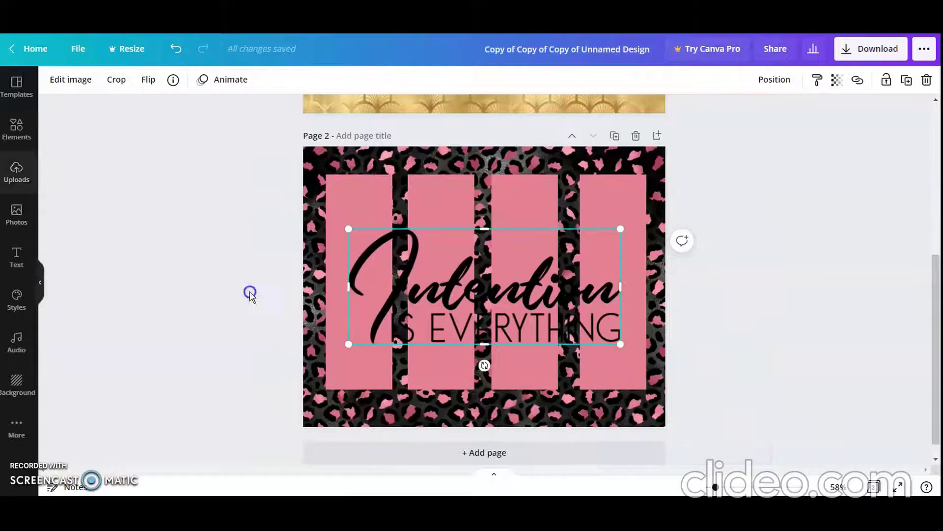
left_click(251, 289)
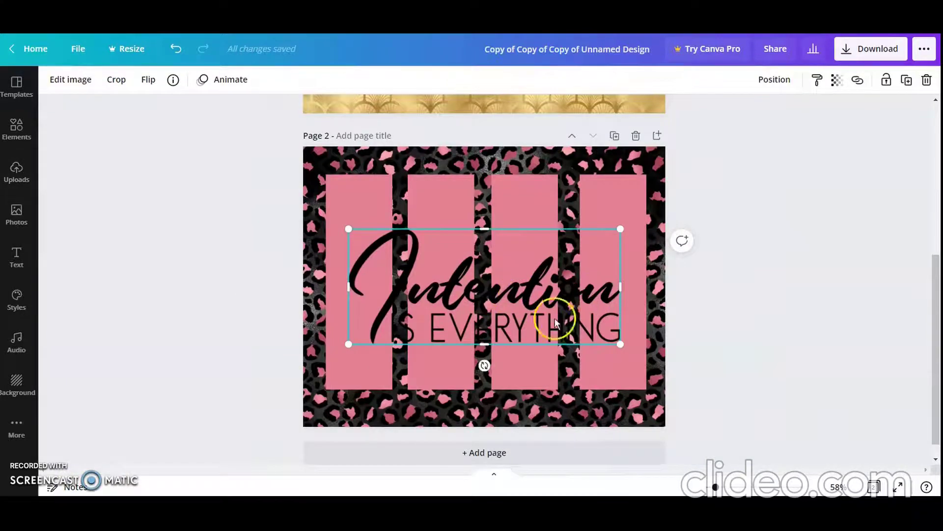
left_click_drag(483, 366, 333, 283)
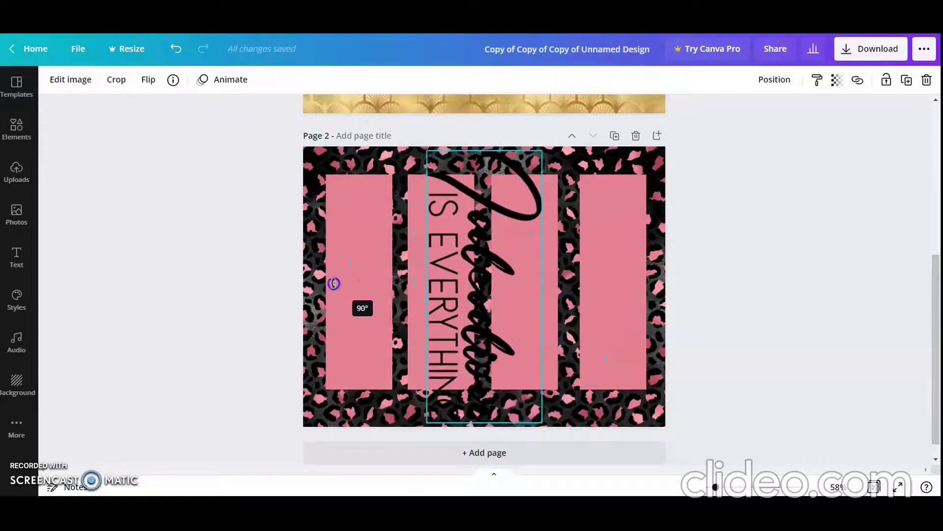
left_click_drag(467, 280, 367, 276)
left_click_drag(425, 148, 374, 272)
left_click_drag(325, 370, 343, 300)
left_click(770, 324)
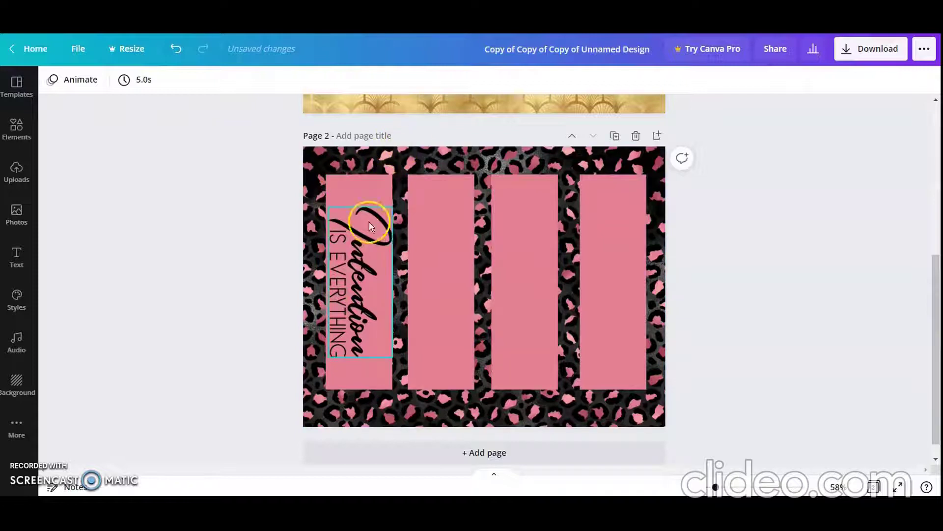
Realign the first and second pink strips so the Intention image fits its strip
mouse_move(361, 193)
left_mouse_down()
mouse_move(354, 188)
mouse_move(353, 196)
left_mouse_up()
left_click(358, 276)
left_click_drag(358, 276, 348, 273)
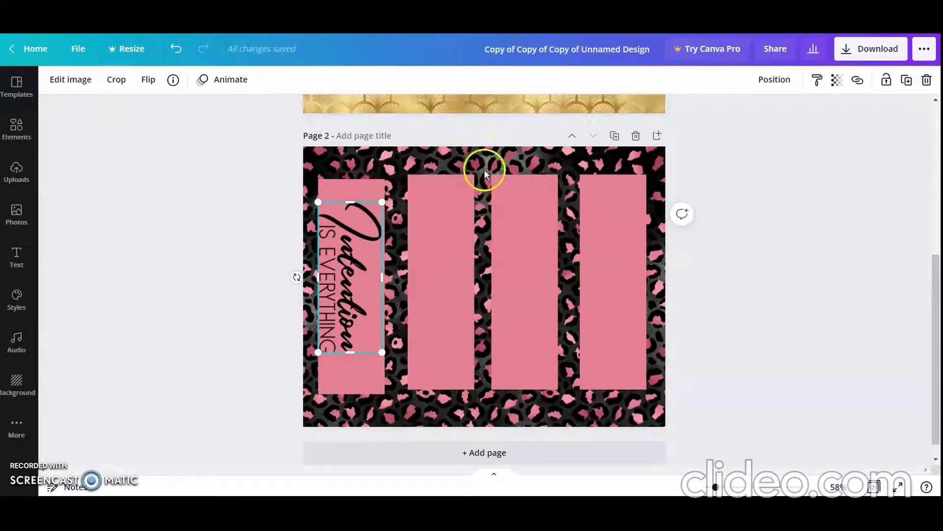
left_click_drag(441, 247, 439, 252)
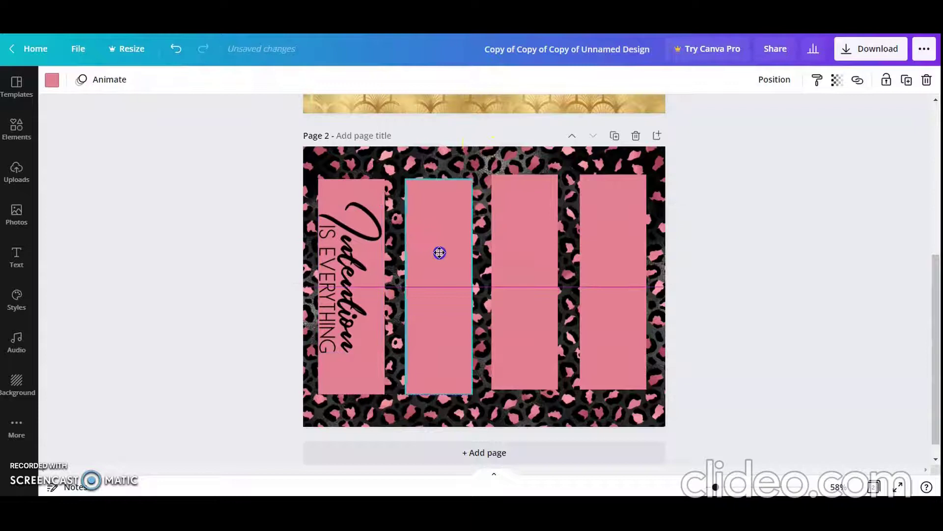
left_click_drag(439, 252, 439, 253)
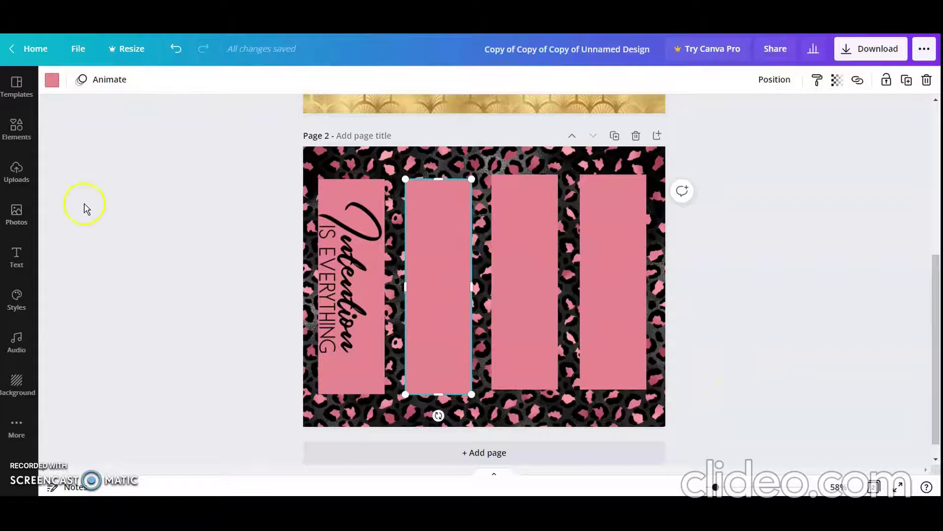
Add a 'Hope' heading, rotate it vertical and stretch its box within the second strip
left_click(16, 257)
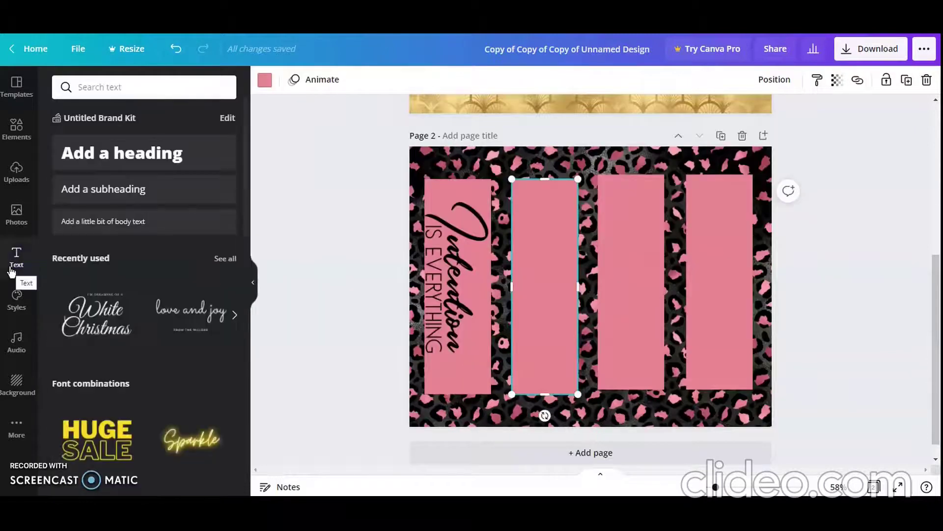
left_click(189, 166)
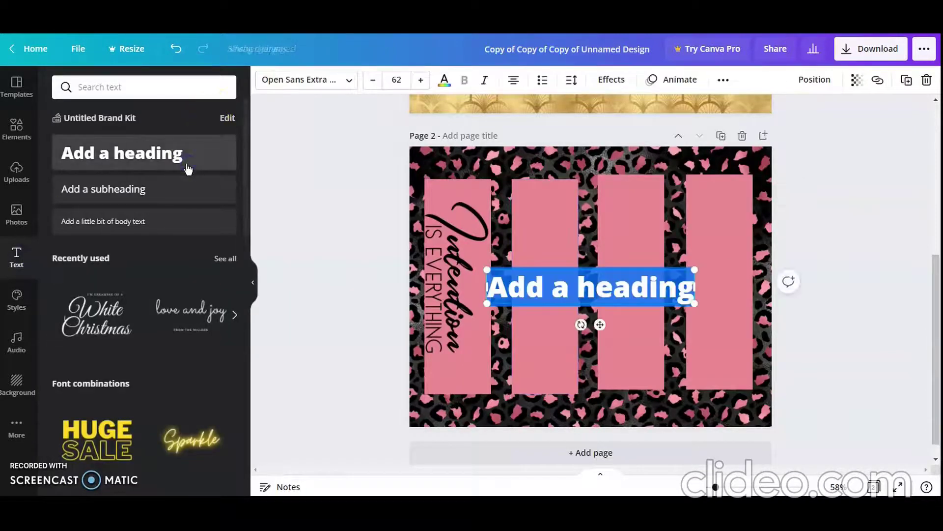
type("Hope")
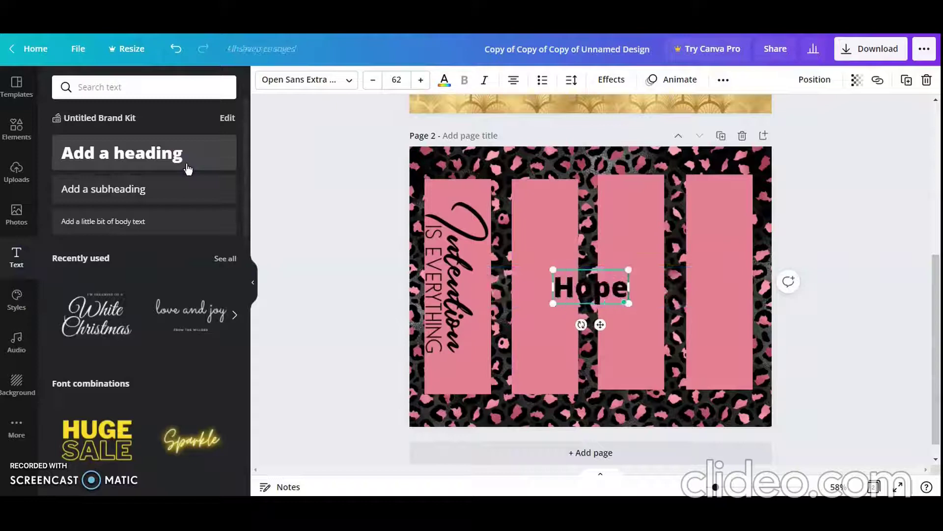
left_click(178, 156)
left_click_drag(582, 324, 533, 280)
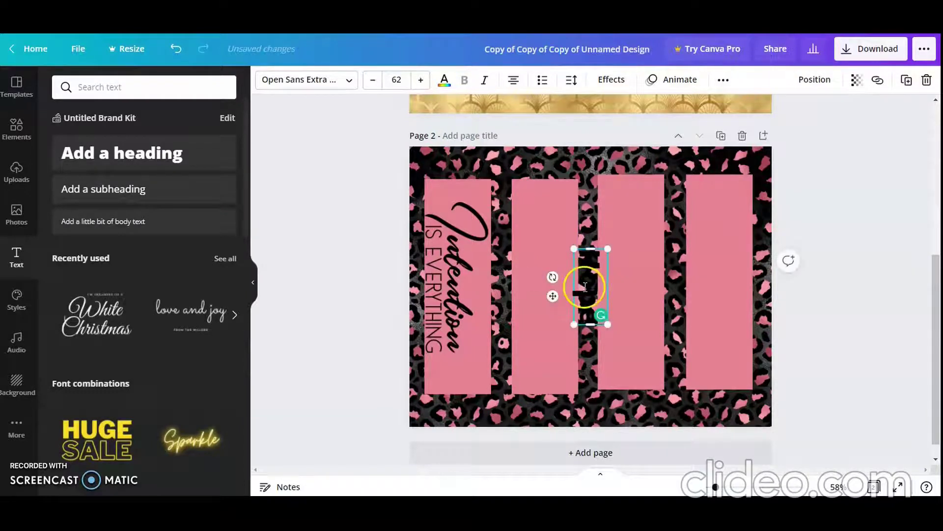
left_click(552, 276)
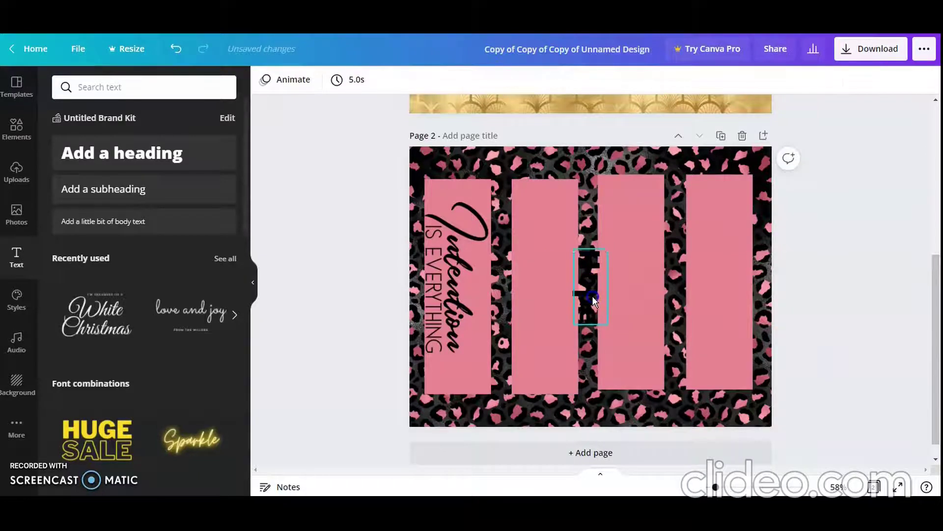
left_click_drag(587, 284, 547, 287)
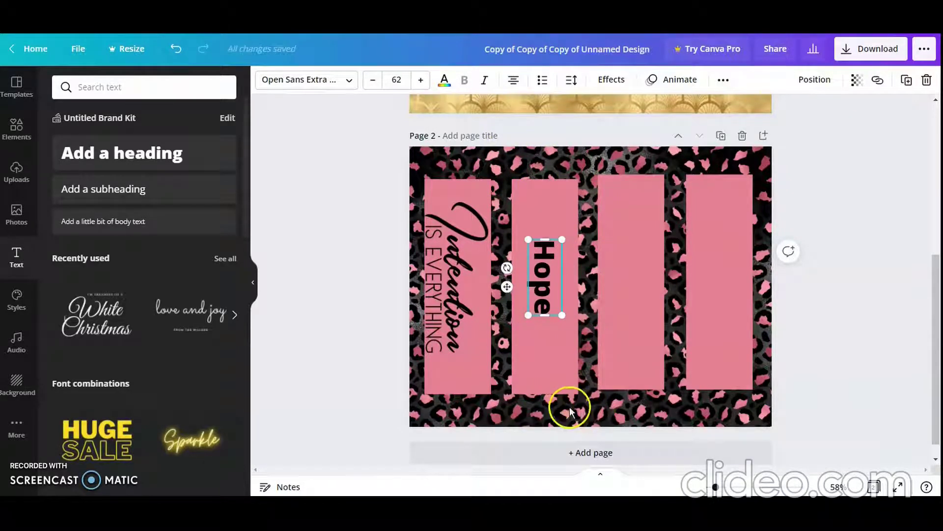
left_click_drag(543, 316, 544, 374)
left_click_drag(544, 239, 544, 191)
Raise Hope's font size to 78 and recentre it in the second strip
left_click(418, 80)
left_click(418, 80)
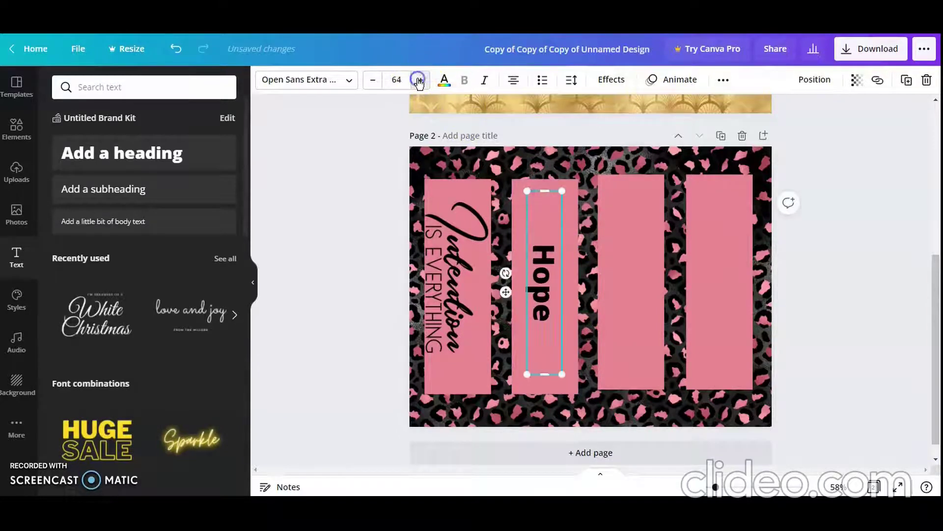
left_click(418, 80)
left_click(418, 80)
left_click(419, 80)
left_click(418, 81)
left_click(418, 80)
left_click(418, 80)
double_click(419, 80)
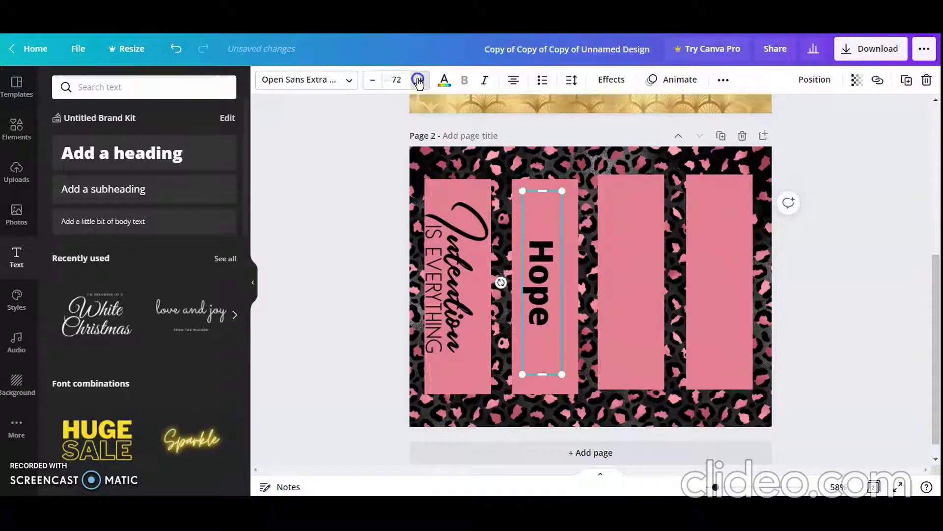
double_click(418, 80)
triple_click(419, 80)
left_click(419, 80)
left_click(533, 293)
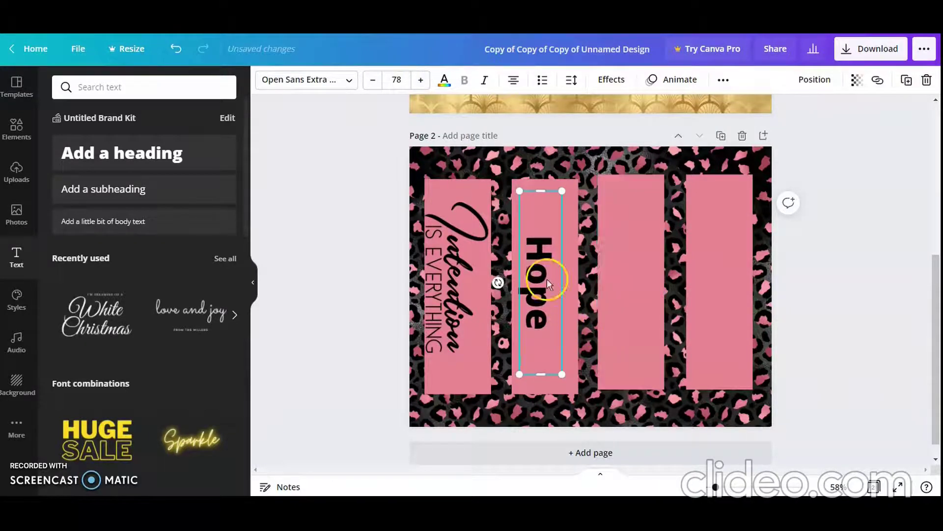
left_click(874, 319)
left_click_drag(526, 281, 531, 290)
left_click(860, 320)
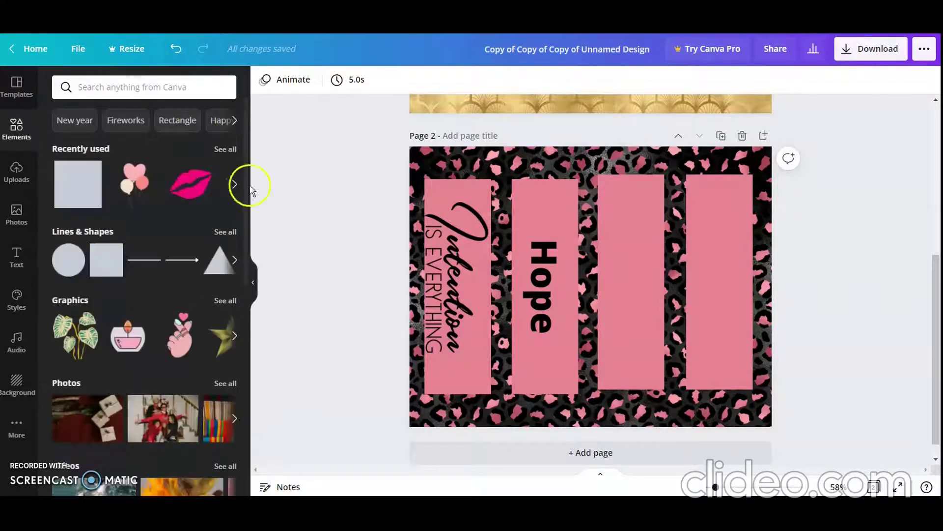
Add the pink lips graphic, shrink it and position it in the third strip's lower half
left_click(206, 201)
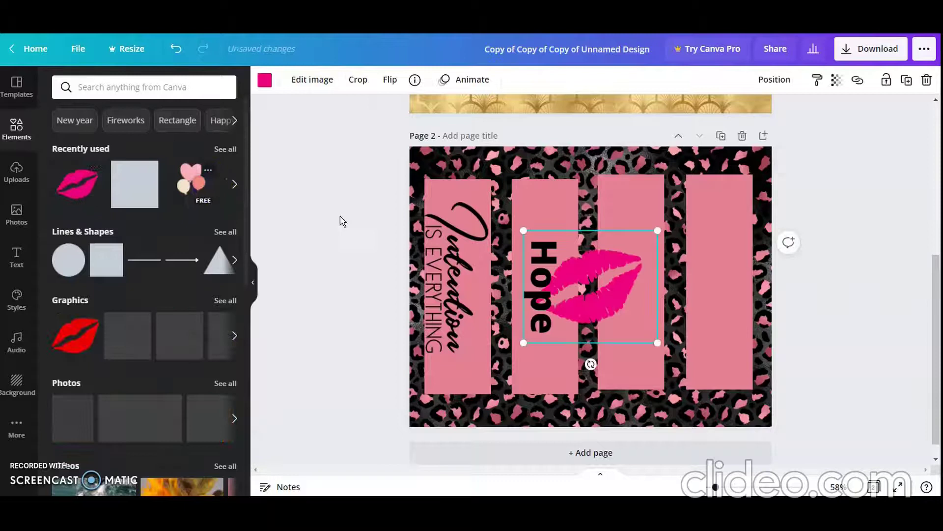
left_click_drag(658, 229, 602, 270)
left_click_drag(560, 309, 644, 268)
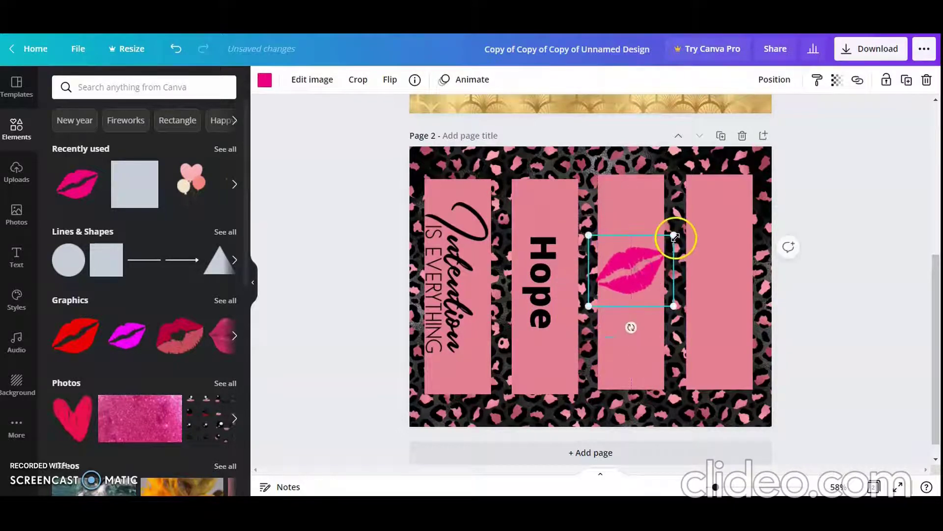
left_click_drag(674, 236, 659, 247)
left_click_drag(609, 278, 637, 332)
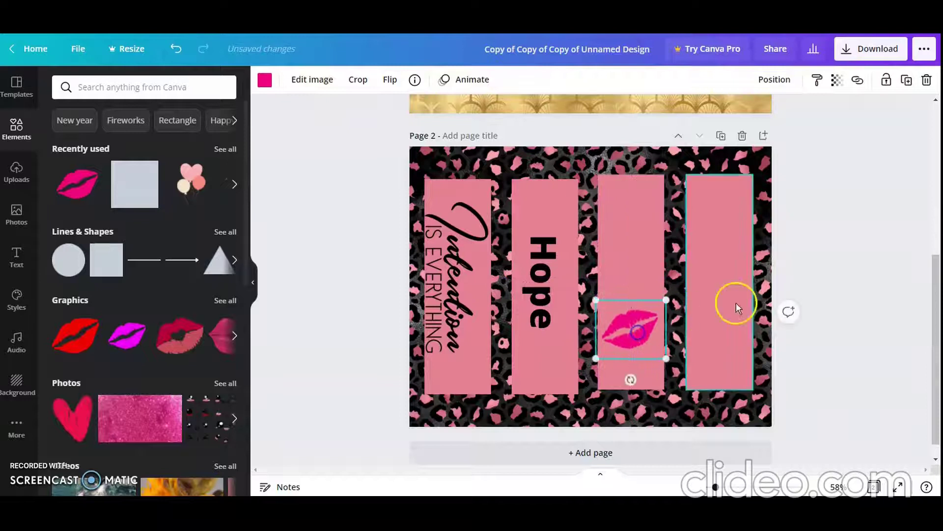
left_click(860, 289)
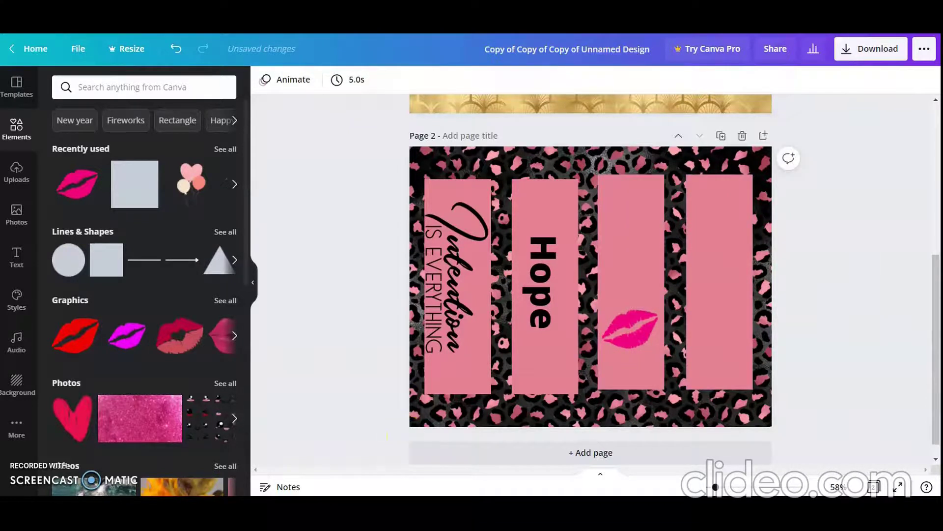
Add a stacked 'Sassy & Classy' heading on the fourth strip, then another heading box
left_click(24, 254)
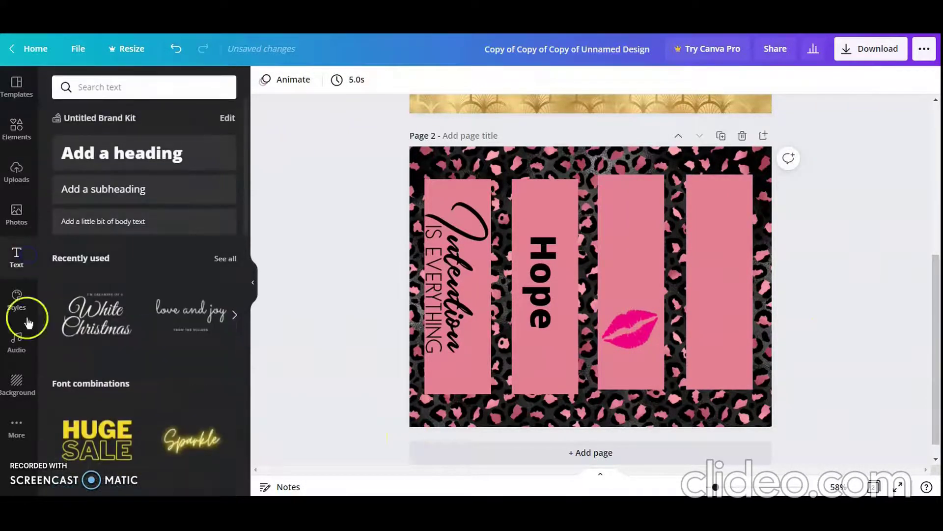
left_click(123, 154)
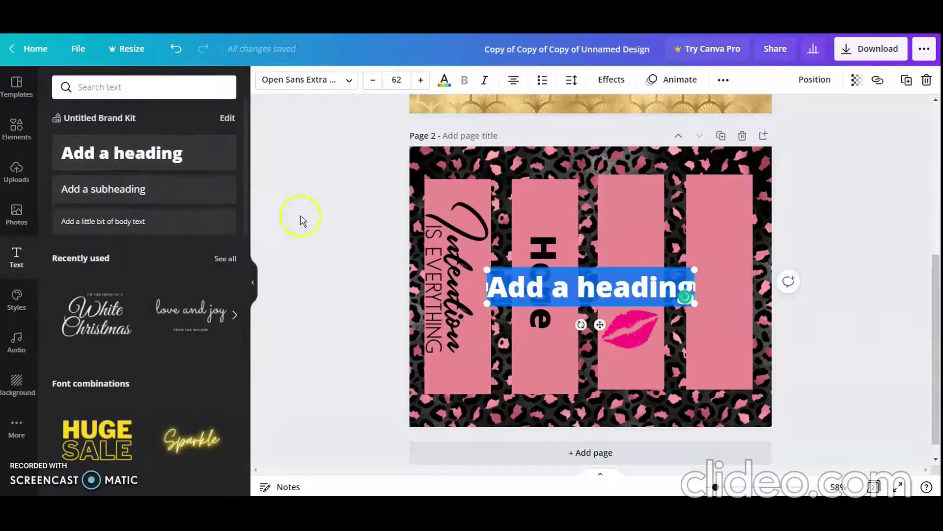
type("Sassy")
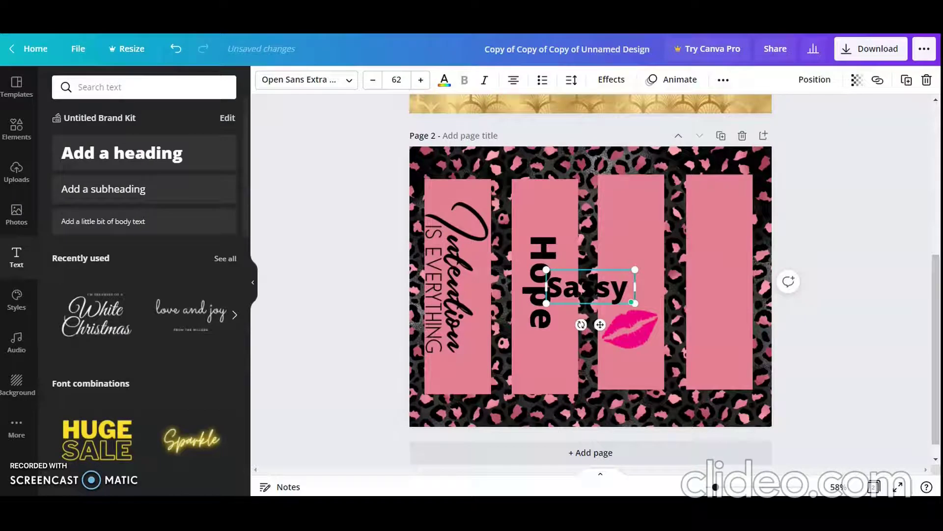
left_click_drag(633, 302, 632, 382)
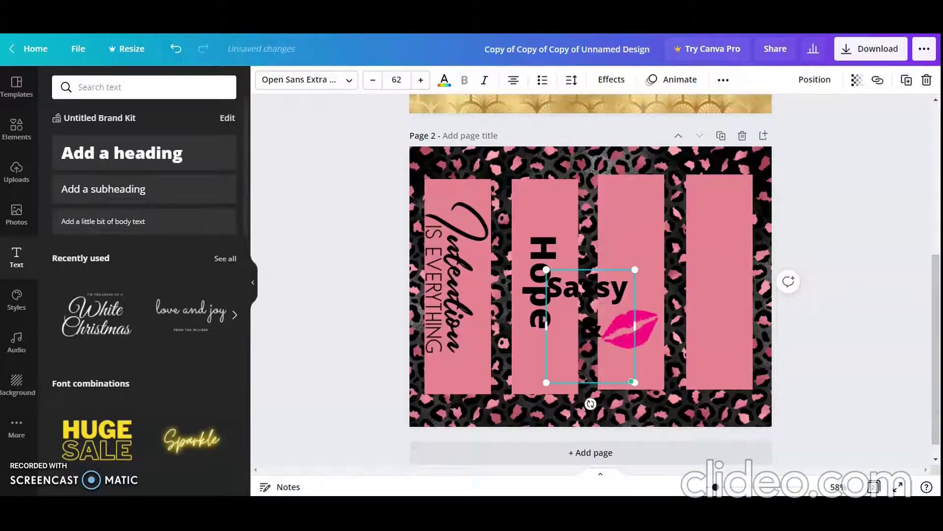
type("Classy")
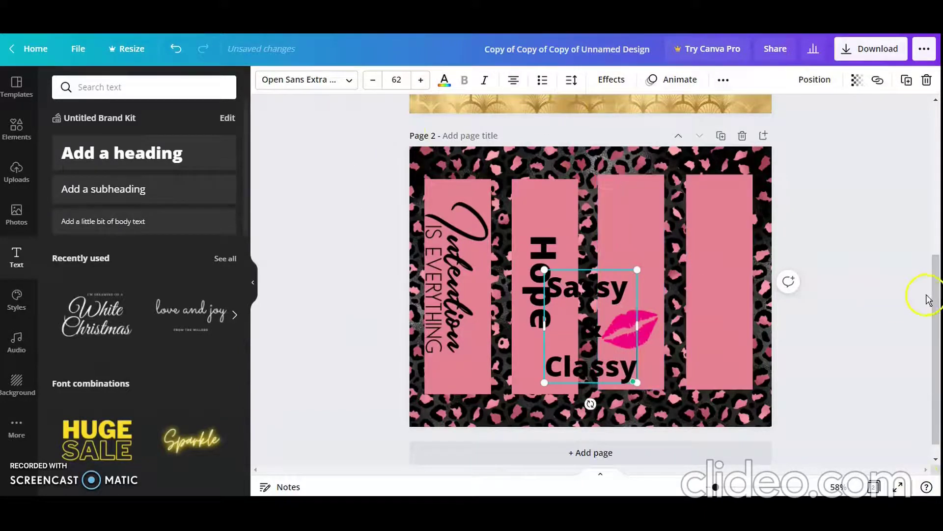
left_click(892, 323)
left_click_drag(587, 310, 717, 217)
left_click(157, 153)
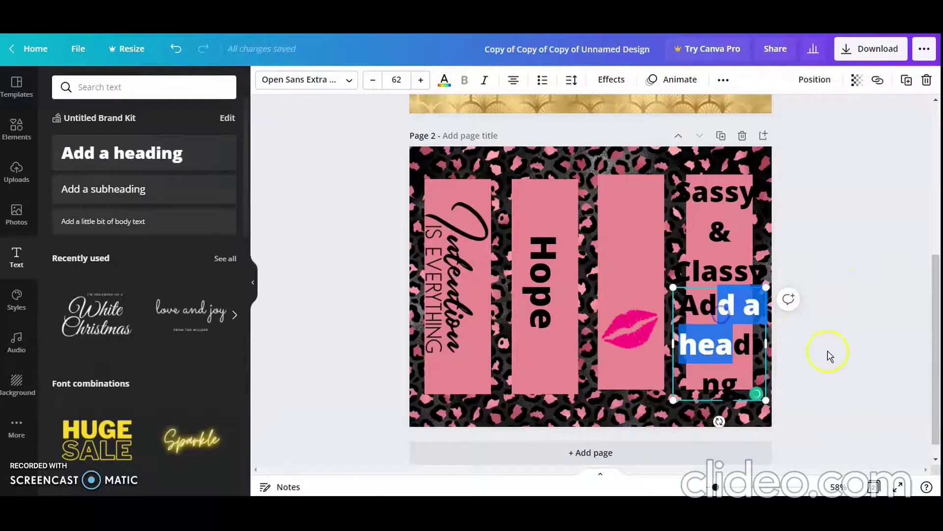
Move the new heading atop the third strip, change it to 'Kiss me' and narrow its box
left_click(862, 358)
left_click(698, 308)
left_click_drag(699, 308, 605, 206)
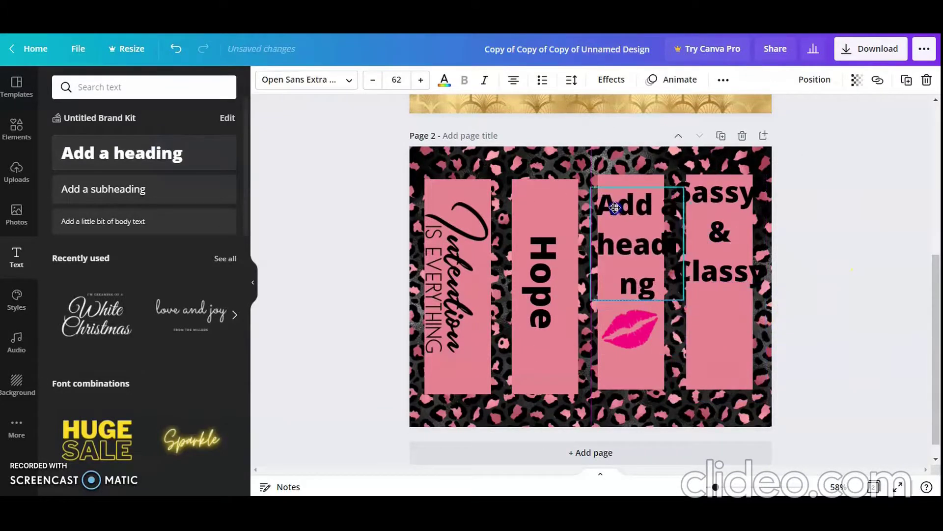
double_click(605, 205)
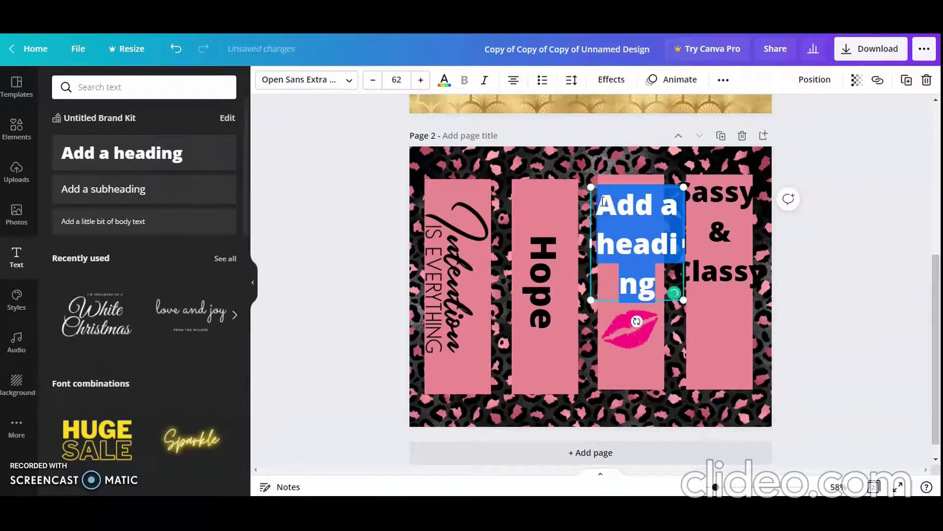
type("Kiss")
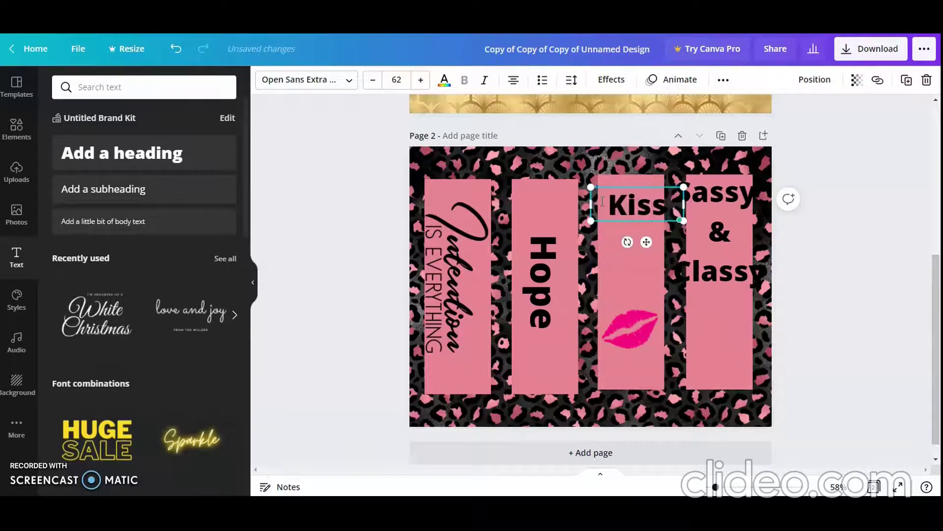
type(" me")
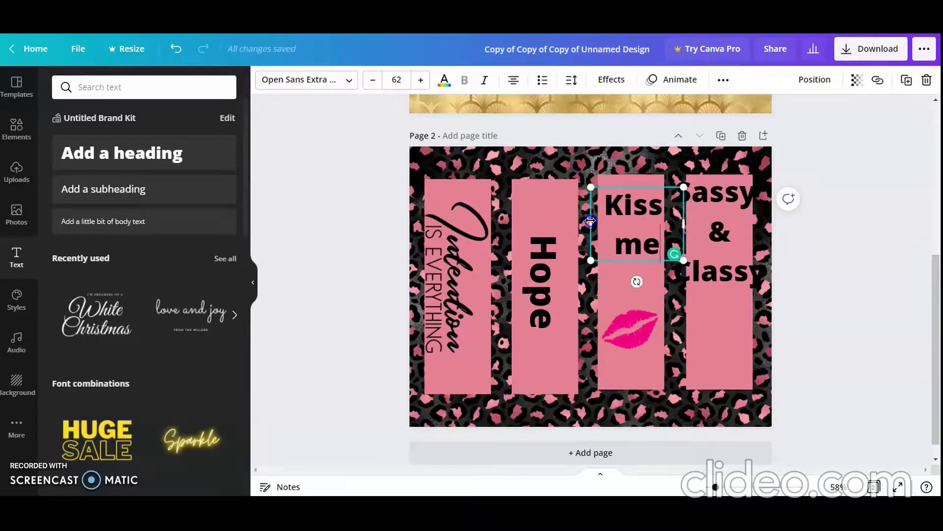
left_click_drag(590, 221, 597, 222)
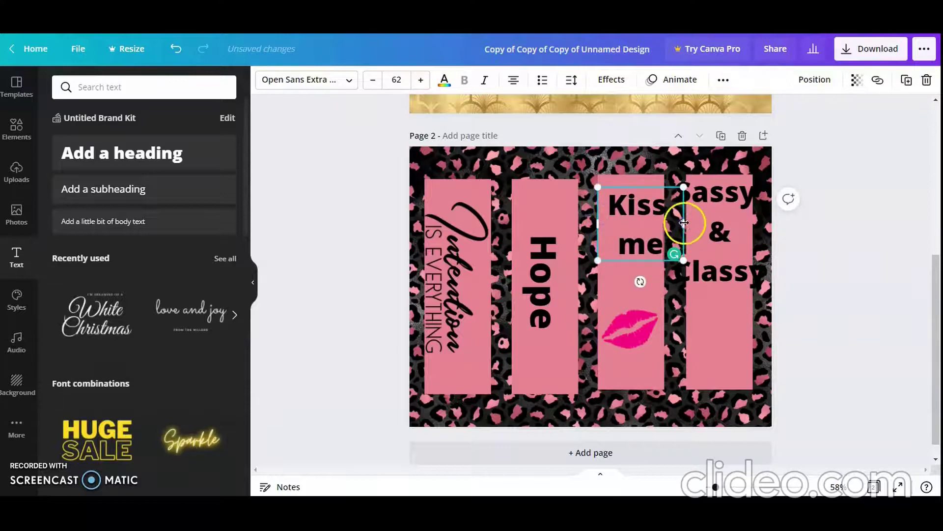
left_click_drag(684, 223, 666, 223)
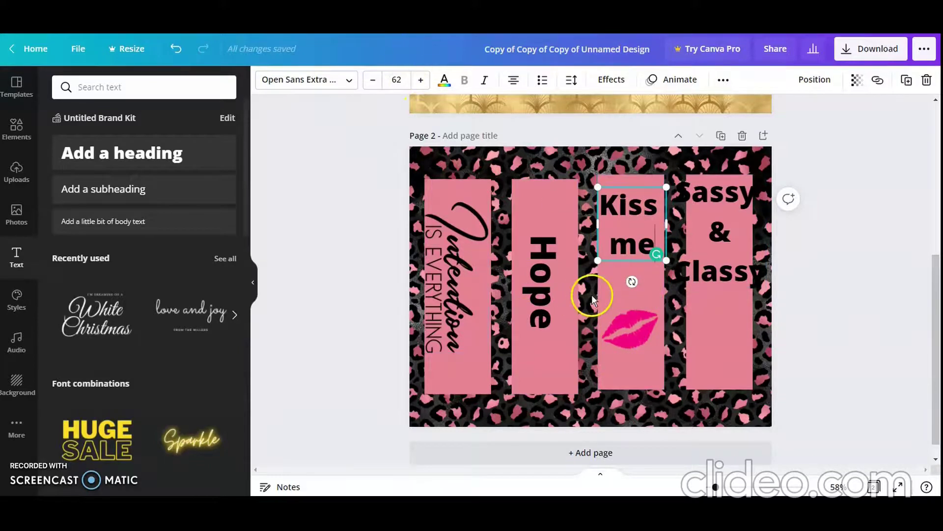
Try several swatches on the lips graphic, settling on black from Default Colors
left_click(625, 329)
left_click(264, 82)
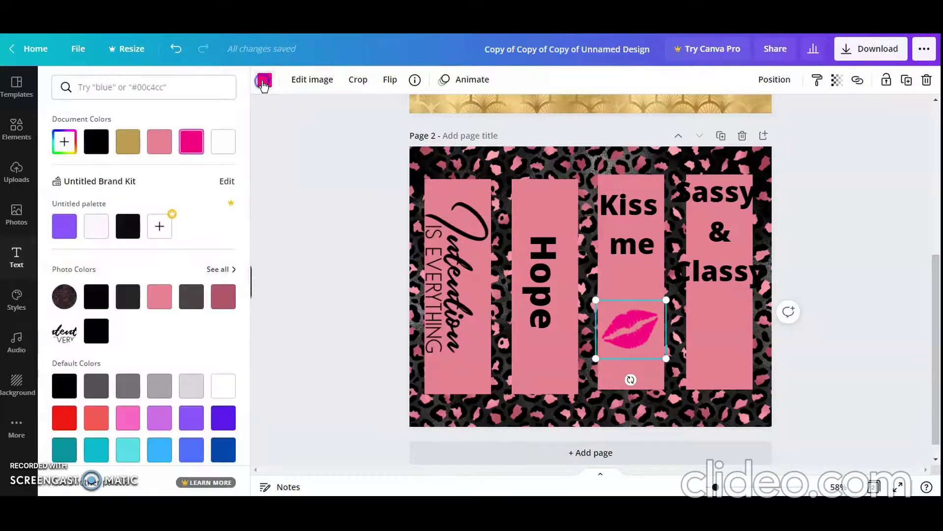
left_click(162, 145)
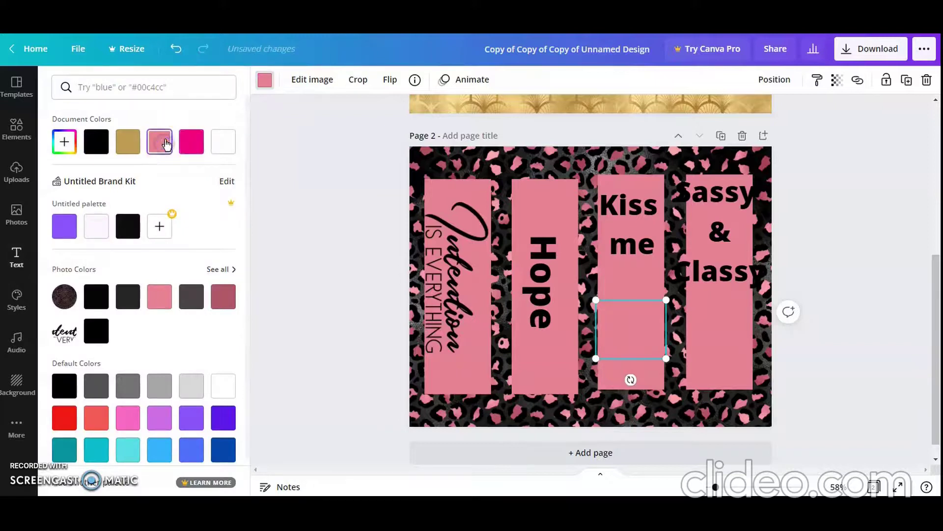
left_click(127, 226)
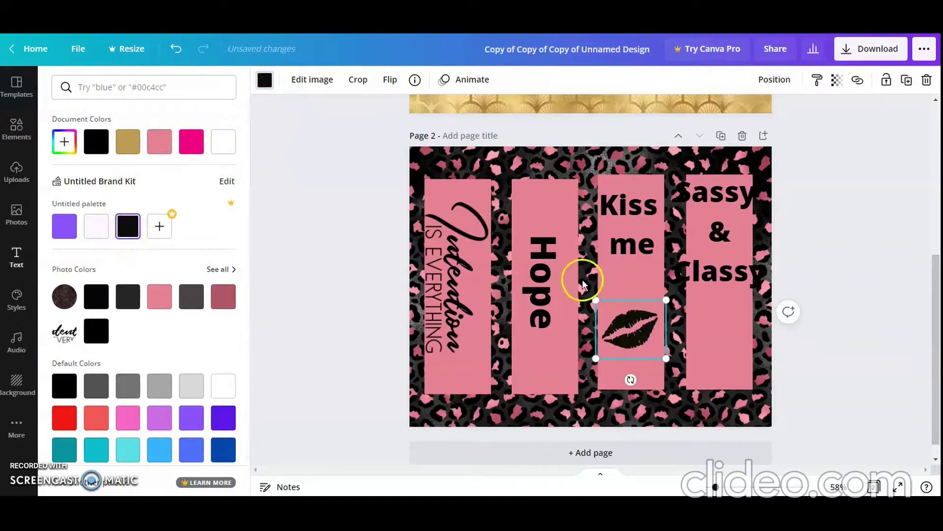
left_click(128, 419)
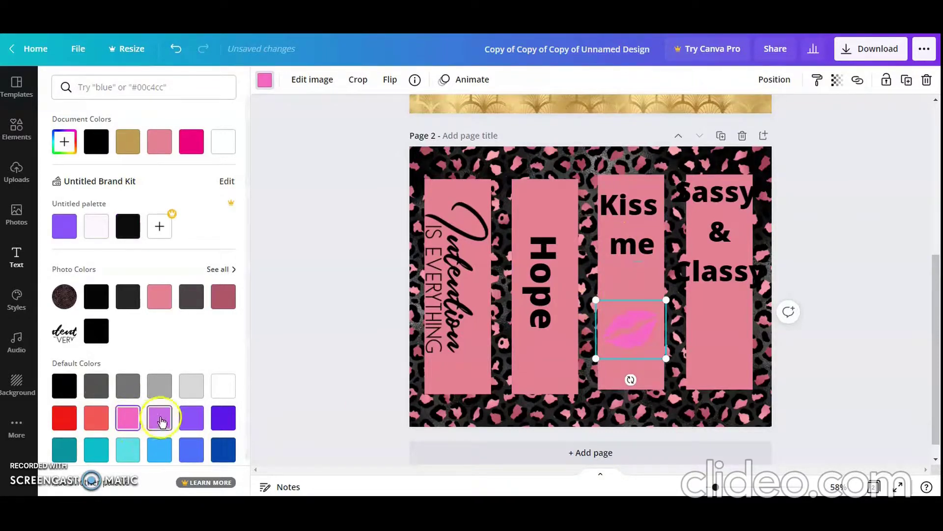
left_click(195, 420)
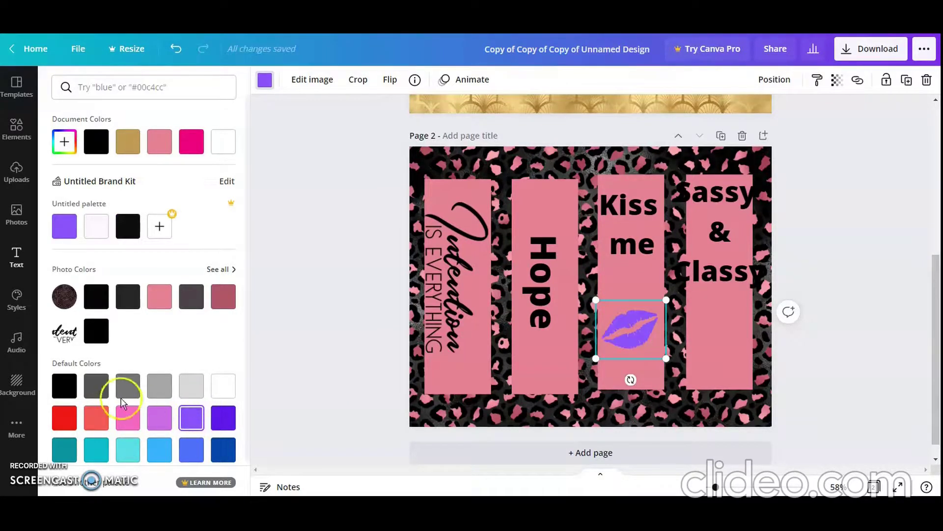
left_click(62, 389)
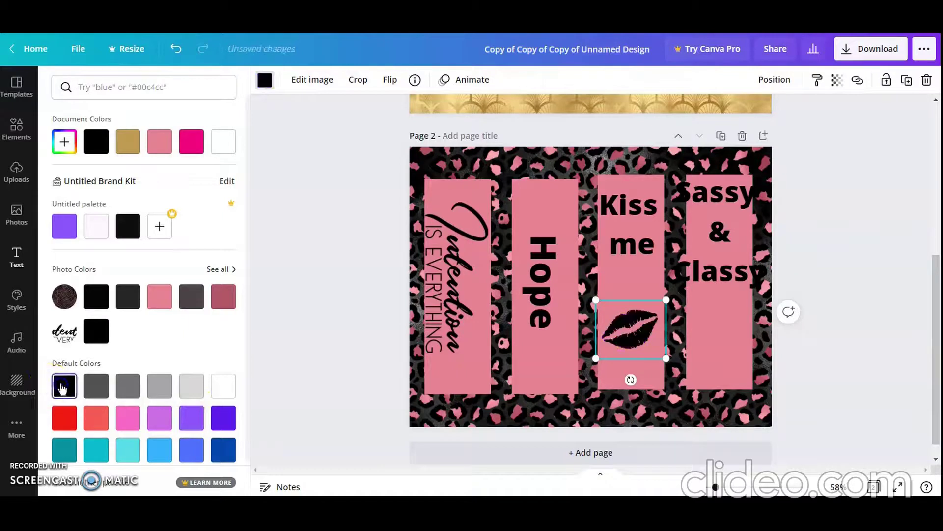
left_click(776, 309)
key("Escape")
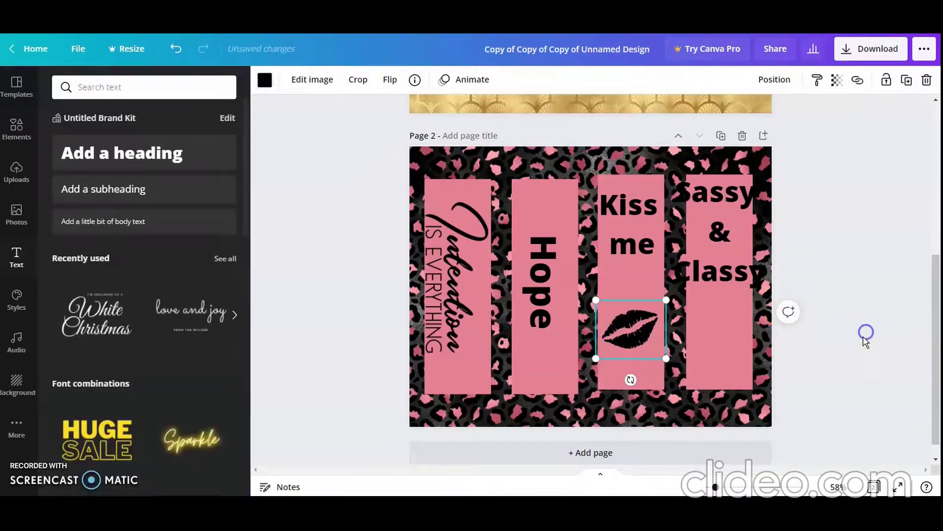
Narrow the Sassy & Classy text box from both sides
left_click(902, 268)
left_click(752, 259)
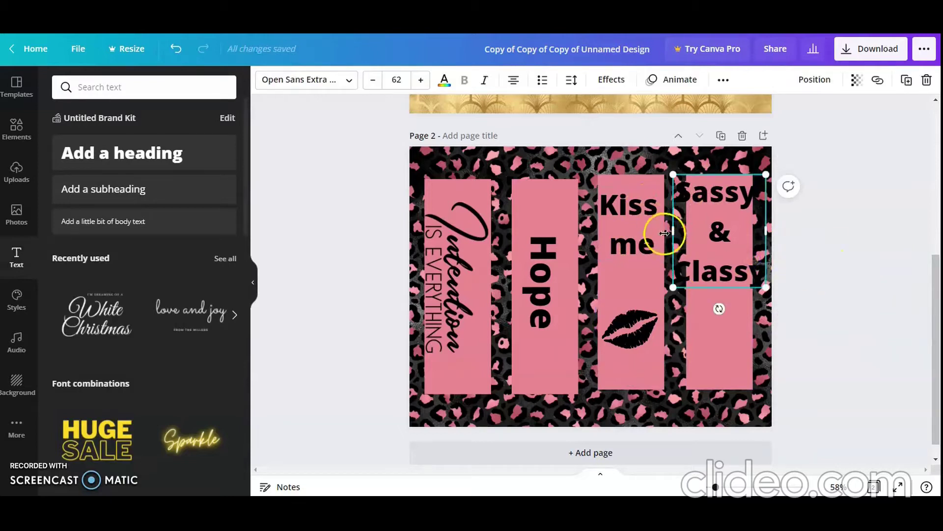
left_click_drag(664, 233, 690, 238)
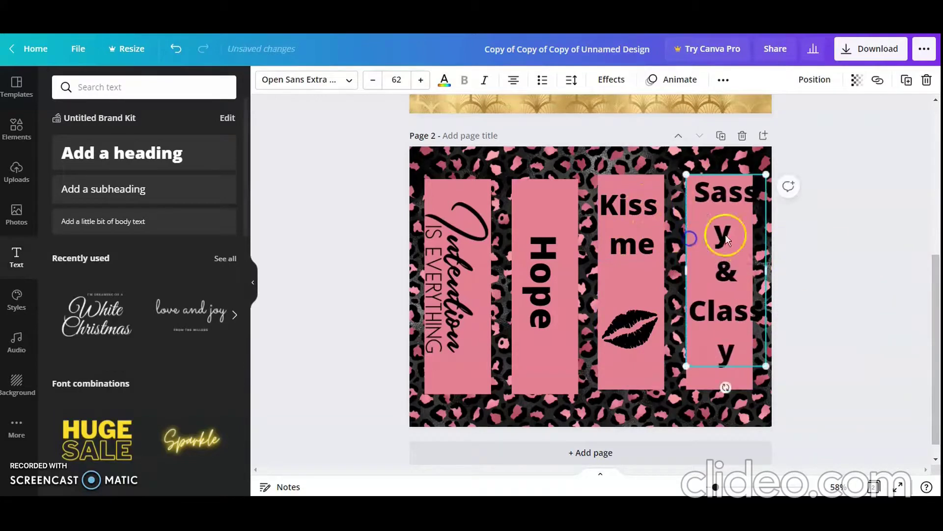
left_click_drag(767, 270, 753, 281)
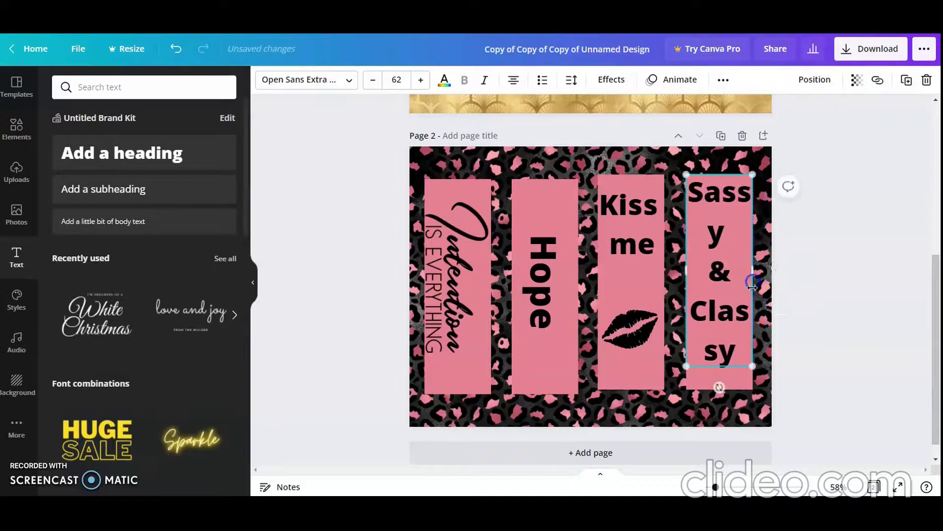
Reduce the Sassy & Classy font size to 43
left_click(384, 82)
left_click(373, 81)
left_click(373, 80)
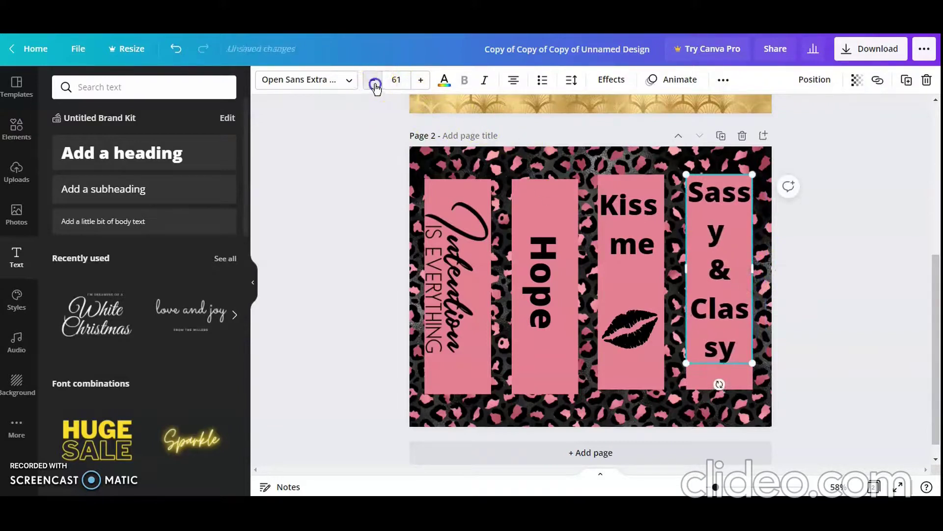
left_click(373, 80)
left_click(373, 80)
left_click(373, 80)
left_click(373, 80)
left_click(373, 80)
left_click(373, 81)
left_click(373, 80)
left_click(373, 80)
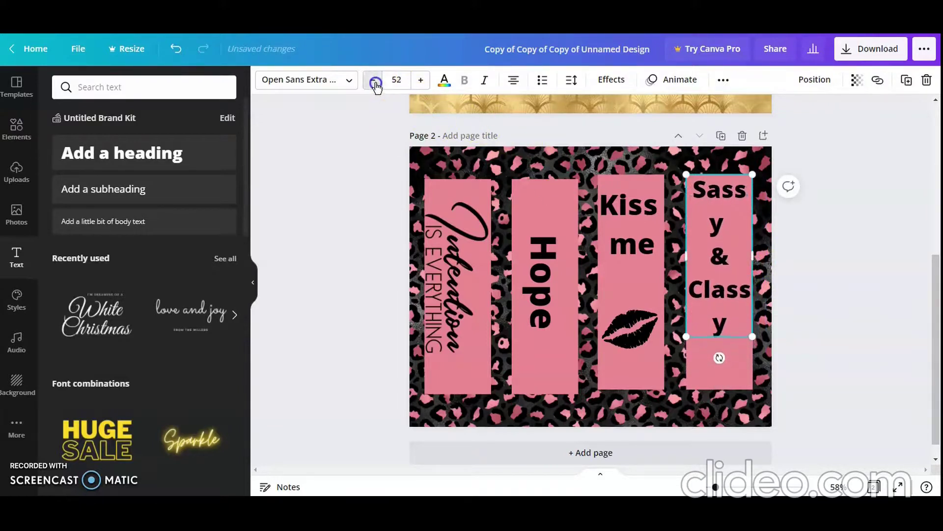
left_click(373, 80)
left_click(373, 80)
left_click(372, 80)
left_click(373, 80)
left_click(381, 77)
left_click(381, 77)
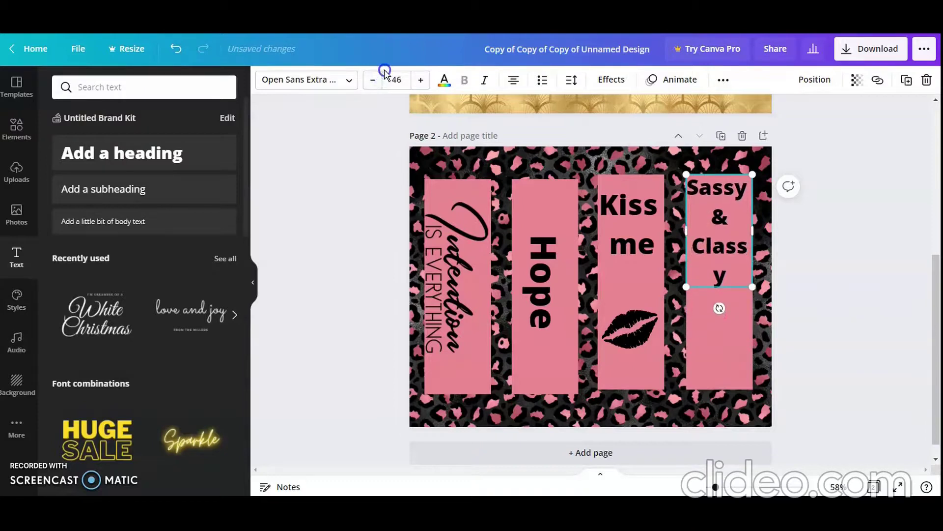
left_click(375, 79)
left_click(375, 78)
left_click(374, 78)
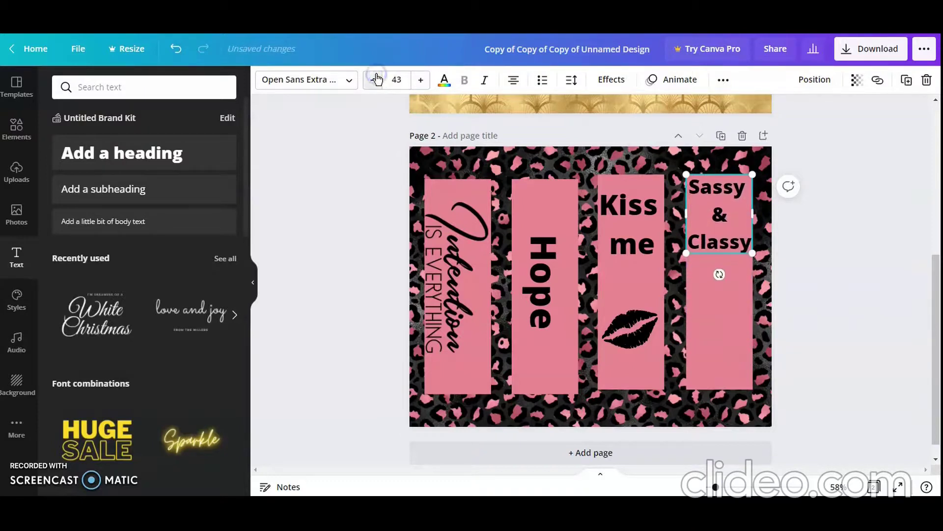
Deselect the 'Sassy & Classy' text on the fourth bookmark strip
left_click(826, 297)
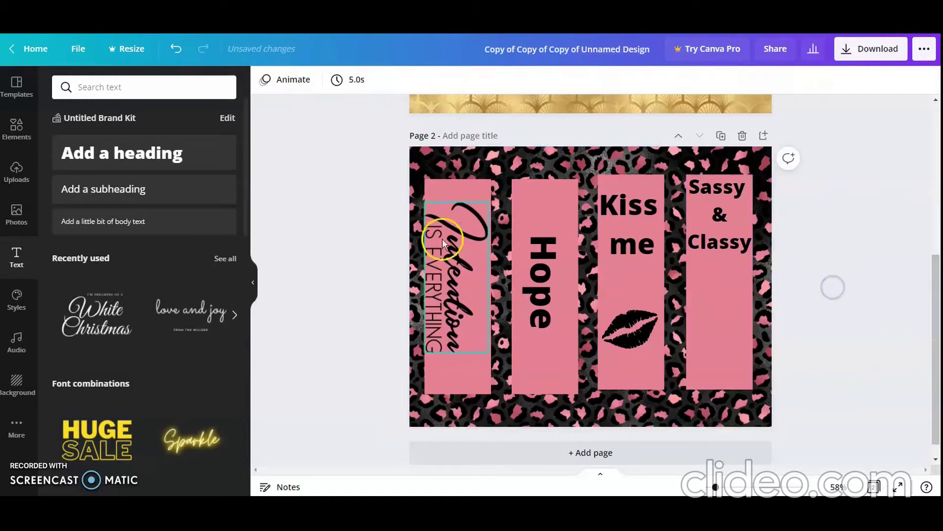